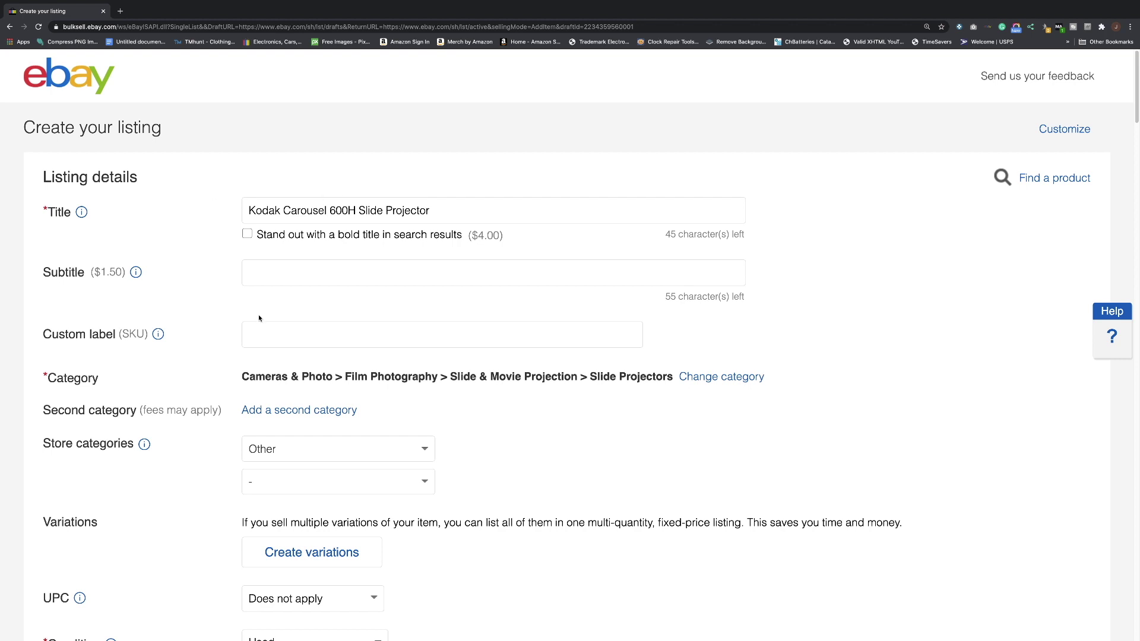
- Set the listing's custom label (SKU) to Shelf 15
{"action": "left_click", "coordinate": [262, 335]}
{"action": "left_click", "coordinate": [200, 333]}
{"action": "left_click", "coordinate": [302, 332]}
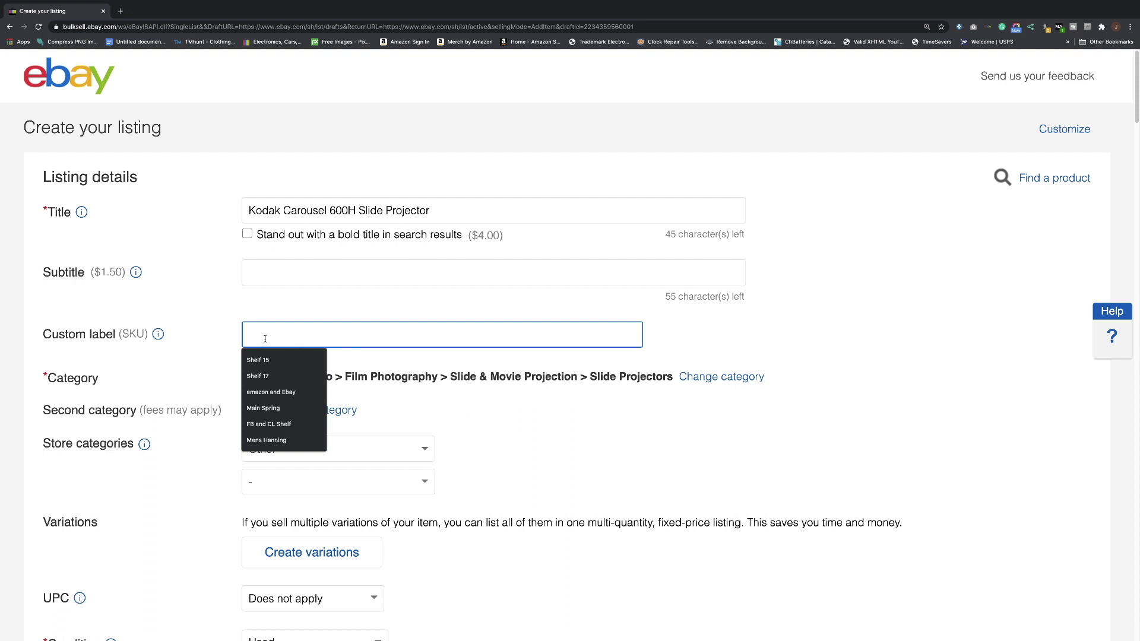
{"action": "left_click", "coordinate": [273, 364]}
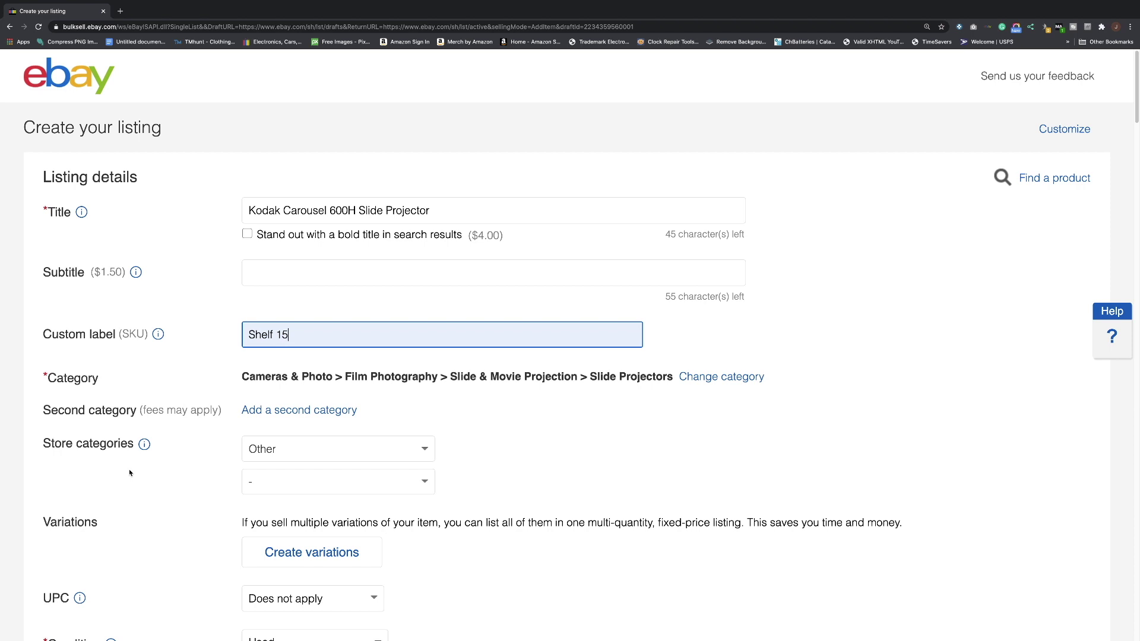
- Assign the listing to the store category Projectors > Projectors
{"action": "left_click", "coordinate": [314, 451]}
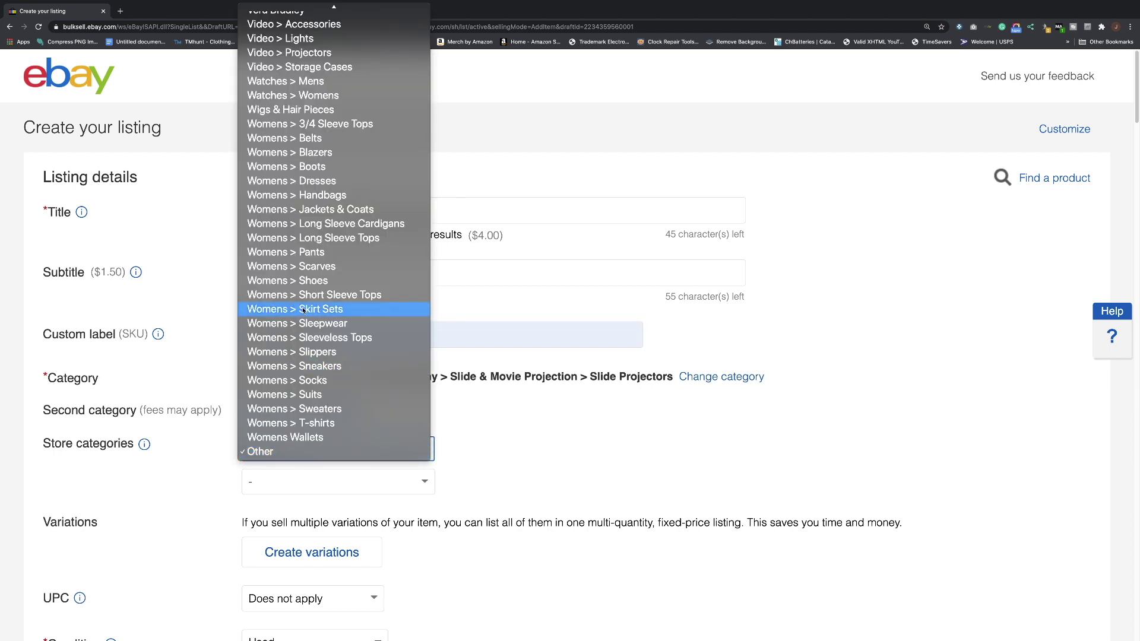
{"action": "scroll", "coordinate": [297, 324], "scroll_direction": "up", "scroll_amount": 5}
{"action": "scroll", "coordinate": [297, 327], "scroll_direction": "up", "scroll_amount": 10}
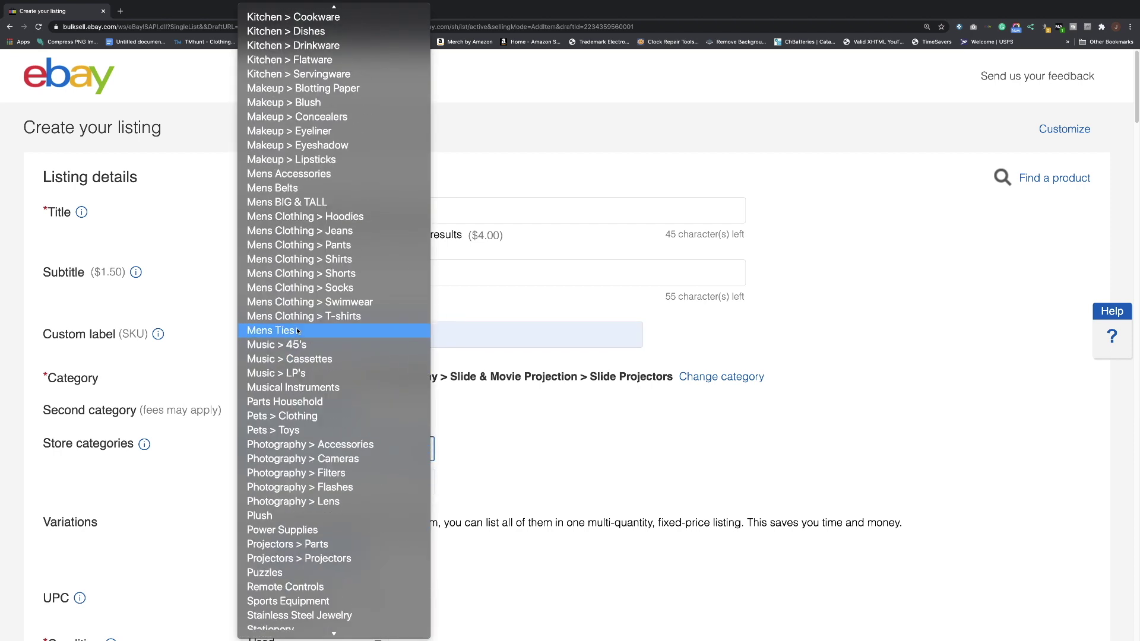
{"action": "scroll", "coordinate": [297, 331], "scroll_direction": "up", "scroll_amount": 3}
{"action": "scroll", "coordinate": [299, 334], "scroll_direction": "down", "scroll_amount": 9}
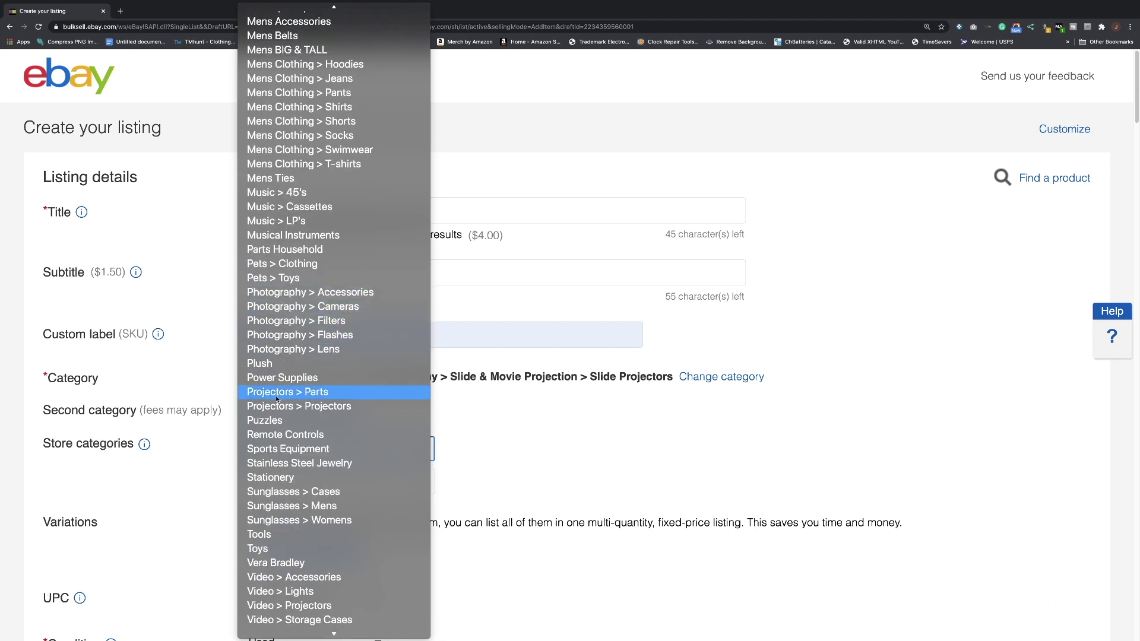
{"action": "left_click", "coordinate": [319, 408]}
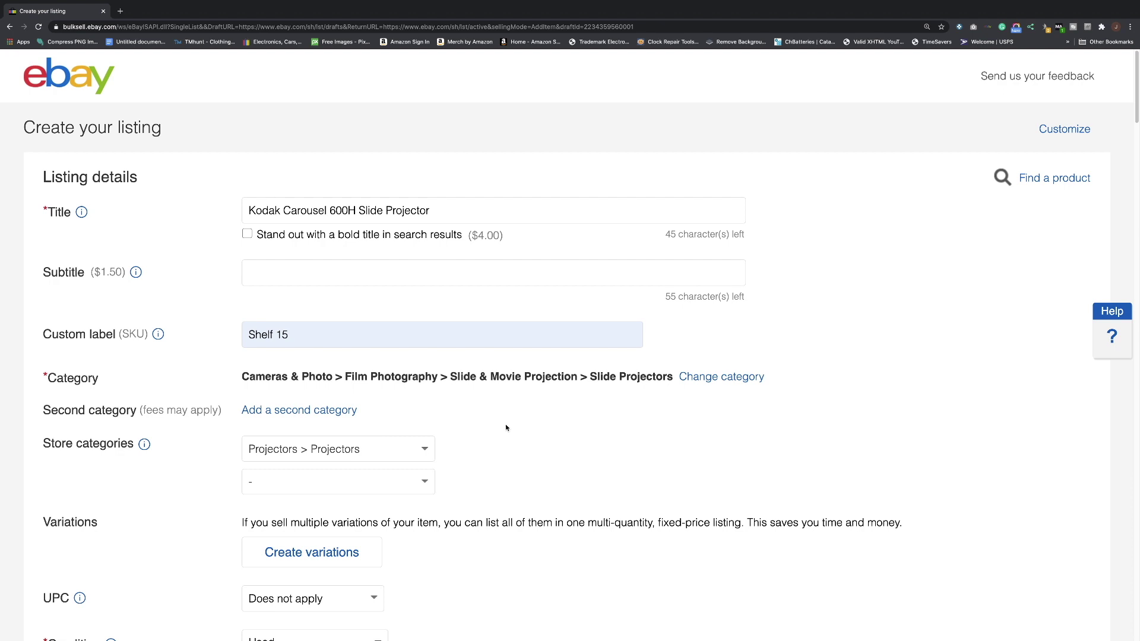
- Review the available item conditions and the closet and perfume odor wording in the condition description
{"action": "scroll", "coordinate": [506, 428], "scroll_direction": "down", "scroll_amount": 3}
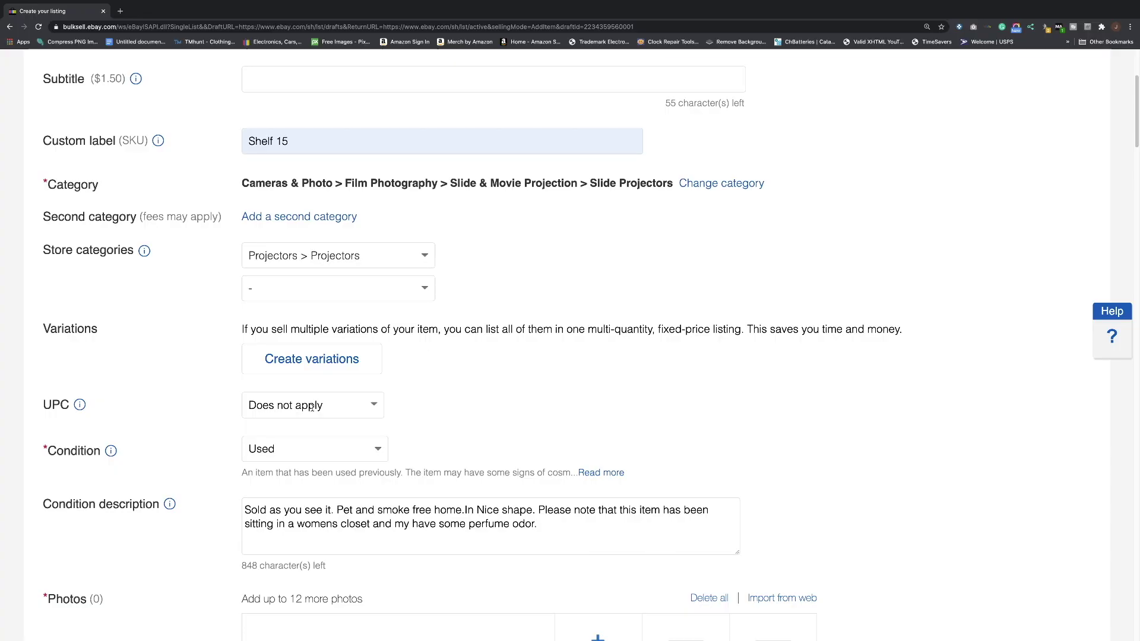
{"action": "left_click", "coordinate": [320, 454]}
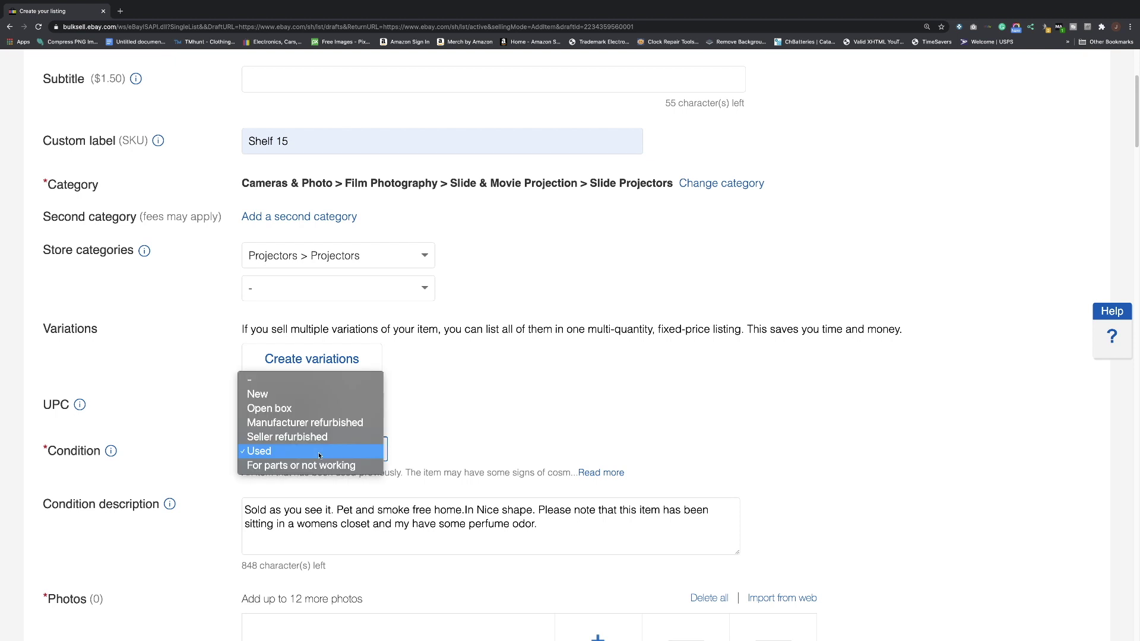
{"action": "left_click", "coordinate": [506, 417]}
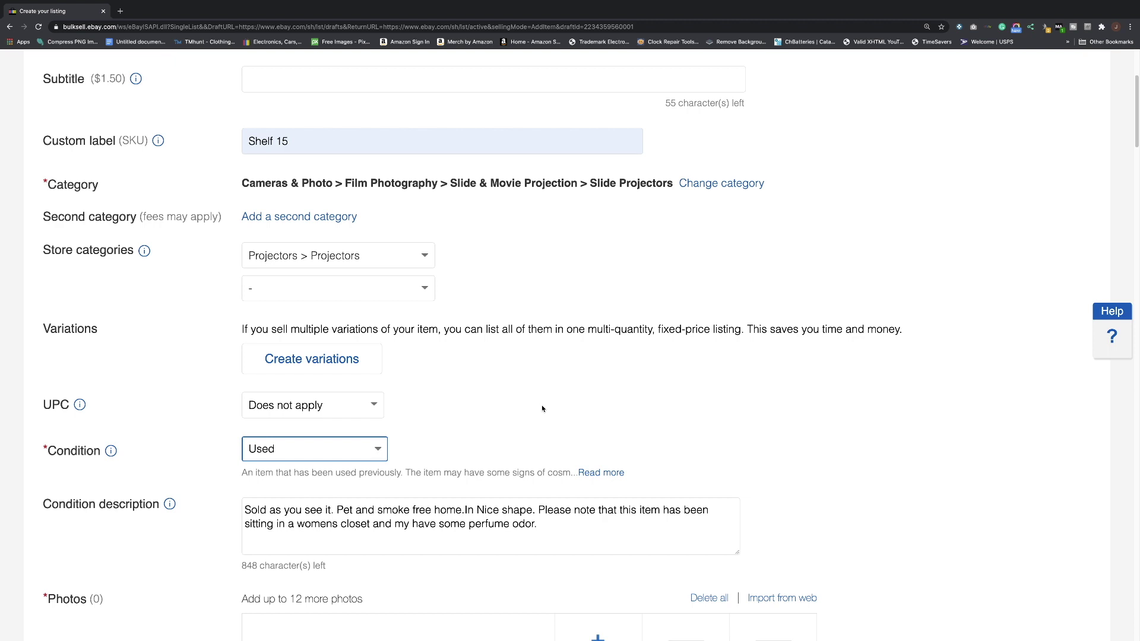
{"action": "scroll", "coordinate": [546, 397], "scroll_direction": "down", "scroll_amount": 3}
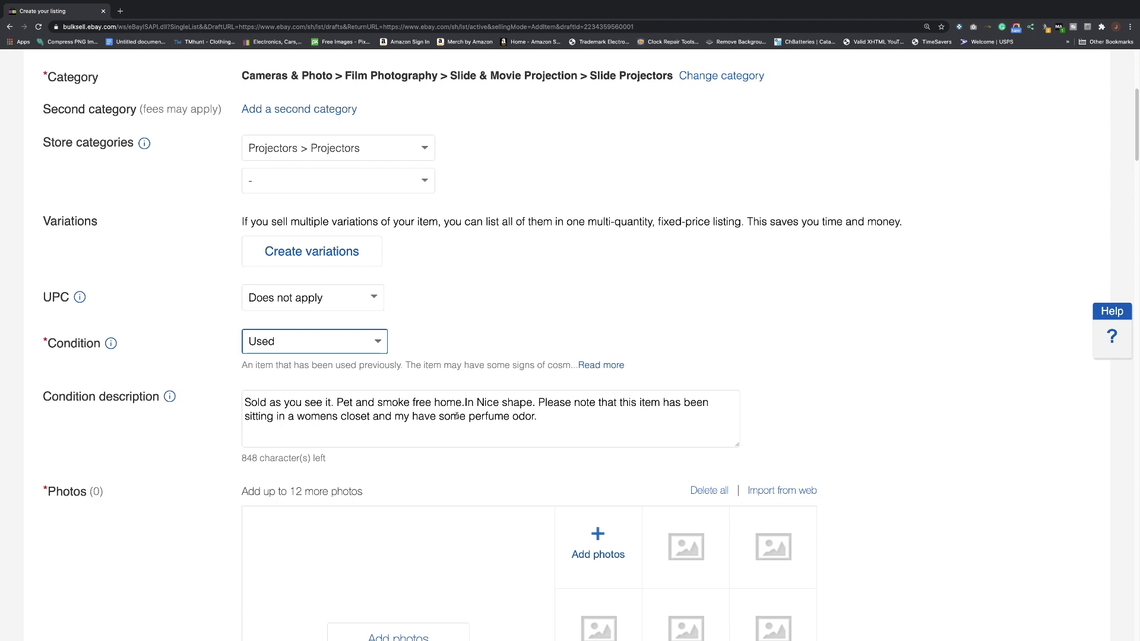
{"action": "scroll", "coordinate": [457, 416], "scroll_direction": "down", "scroll_amount": 2}
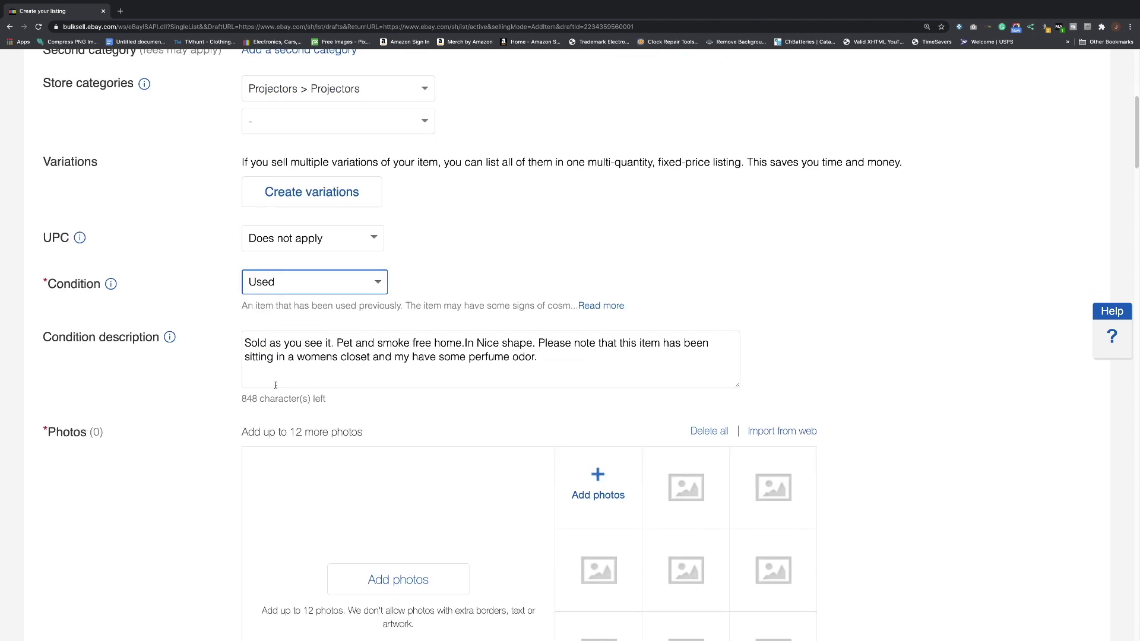
{"action": "left_click", "coordinate": [557, 358]}
{"action": "left_click_drag", "start_coordinate": [553, 358], "coordinate": [244, 356]}
{"action": "scroll", "coordinate": [372, 363], "scroll_direction": "down", "scroll_amount": 3}
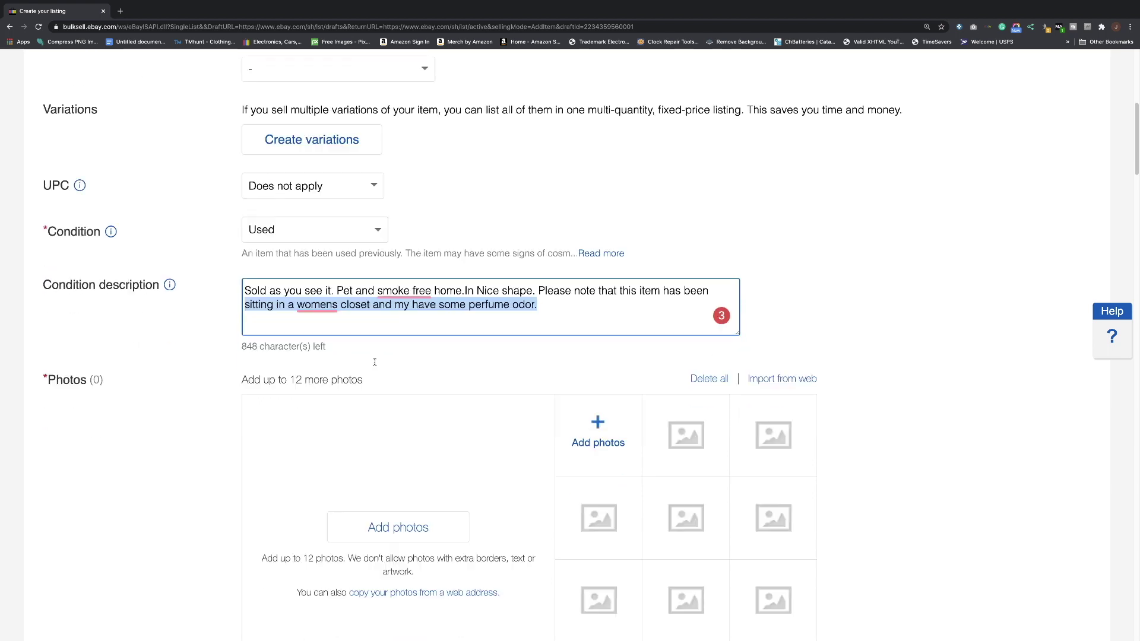
{"action": "left_click", "coordinate": [844, 309]}
{"action": "scroll", "coordinate": [859, 314], "scroll_direction": "down", "scroll_amount": 4}
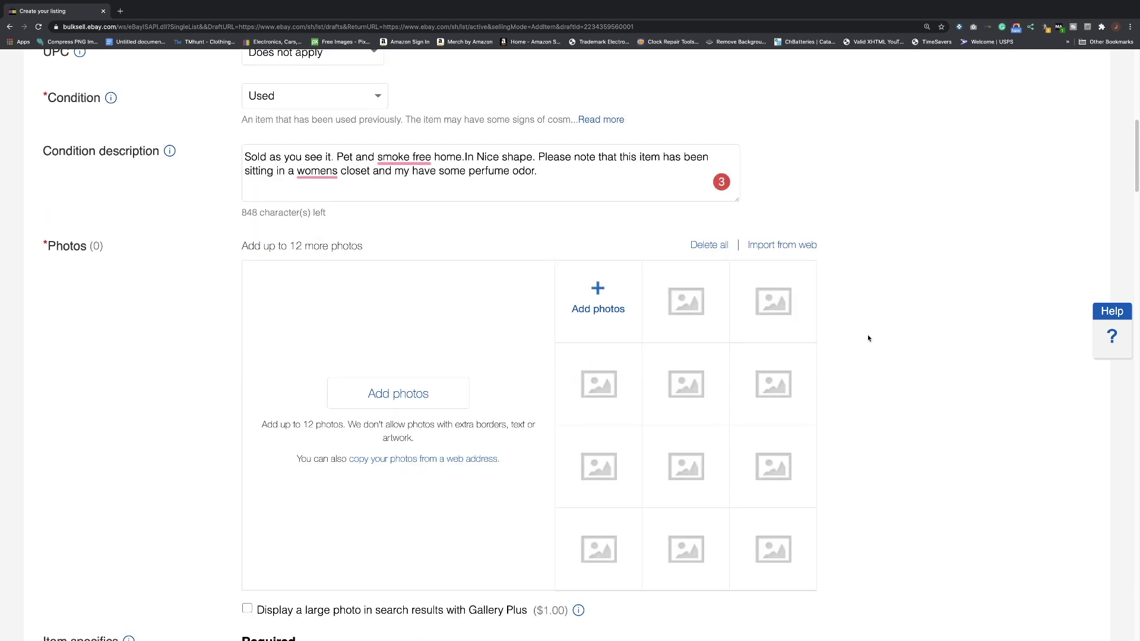
- In the required item specifics, set the brand to Kodak and enter Projector as the type
{"action": "scroll", "coordinate": [867, 335], "scroll_direction": "down", "scroll_amount": 3}
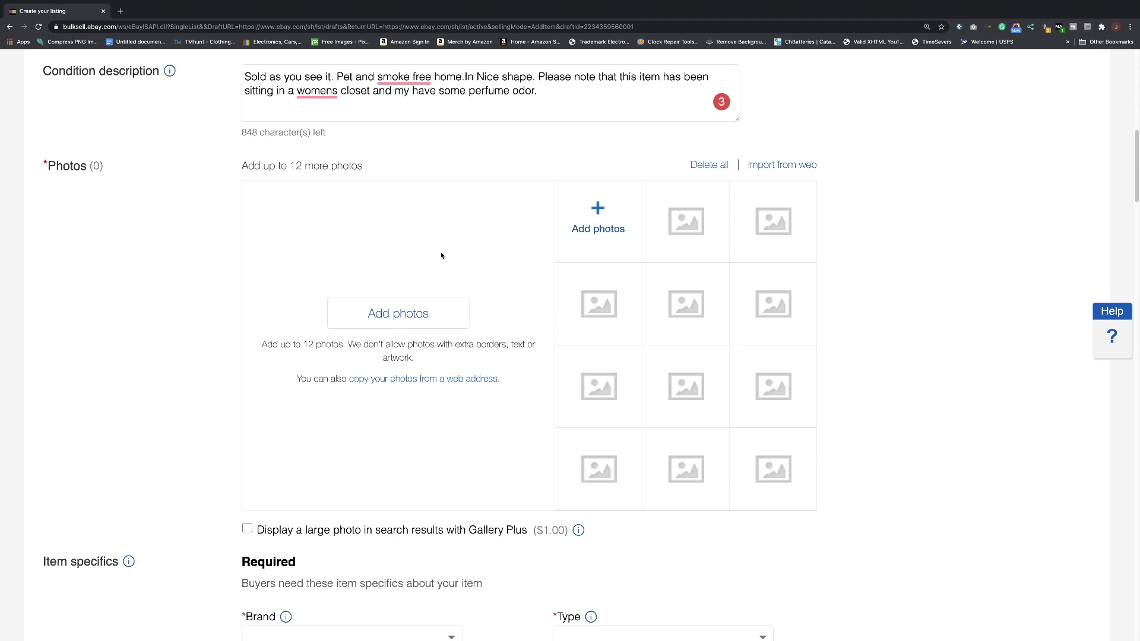
{"action": "scroll", "coordinate": [442, 255], "scroll_direction": "down", "scroll_amount": 5}
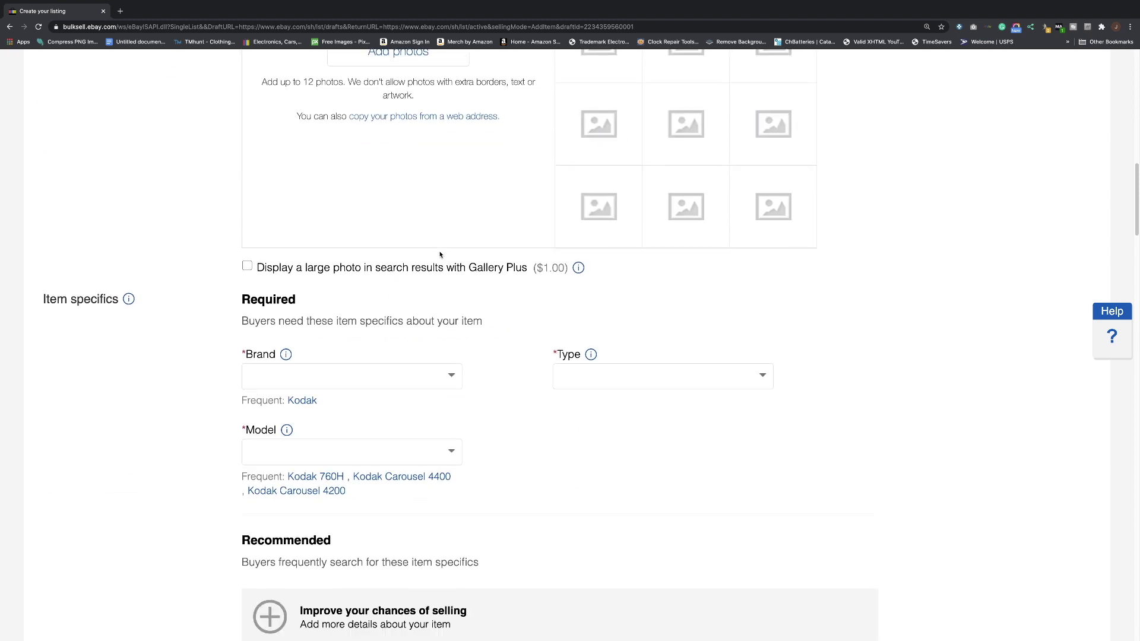
{"action": "scroll", "coordinate": [440, 255], "scroll_direction": "down", "scroll_amount": 1}
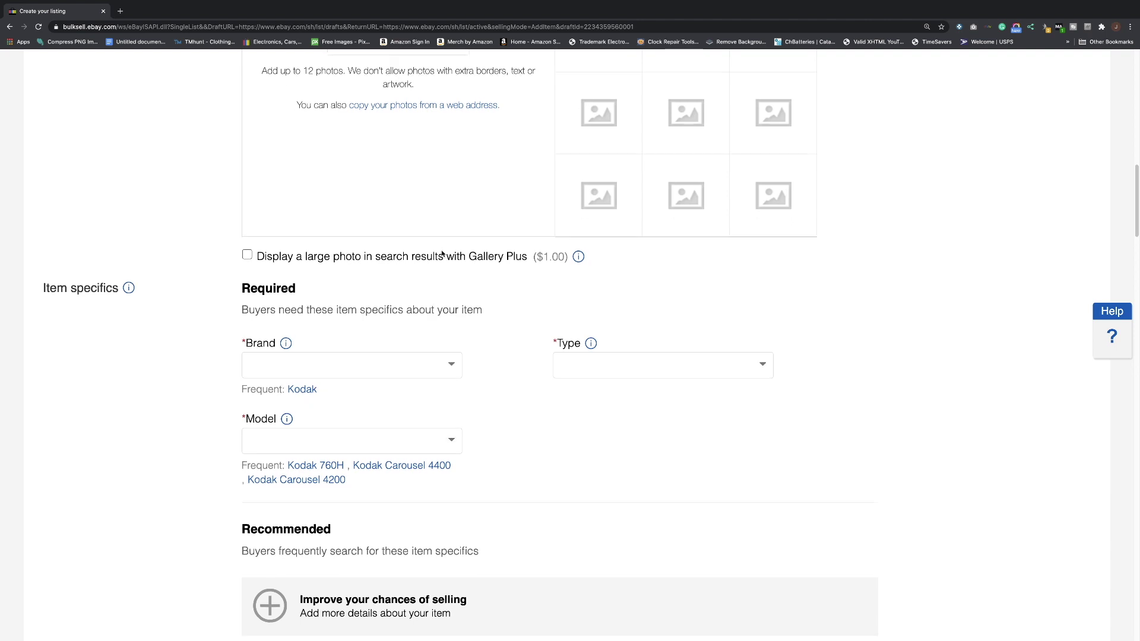
{"action": "left_click", "coordinate": [302, 389]}
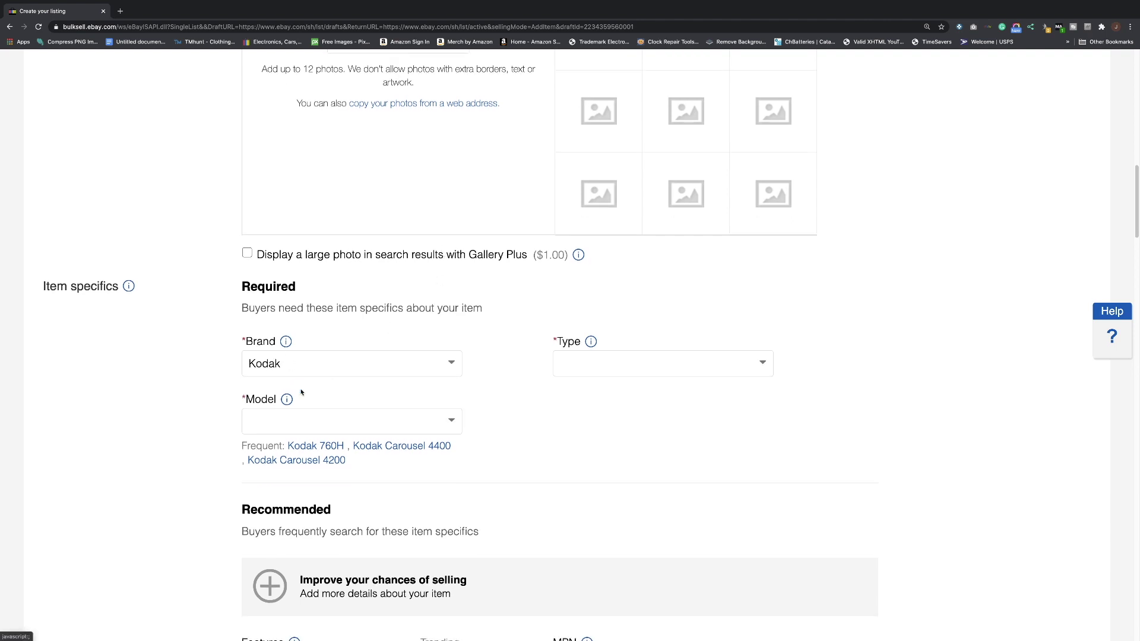
{"action": "left_click", "coordinate": [635, 360]}
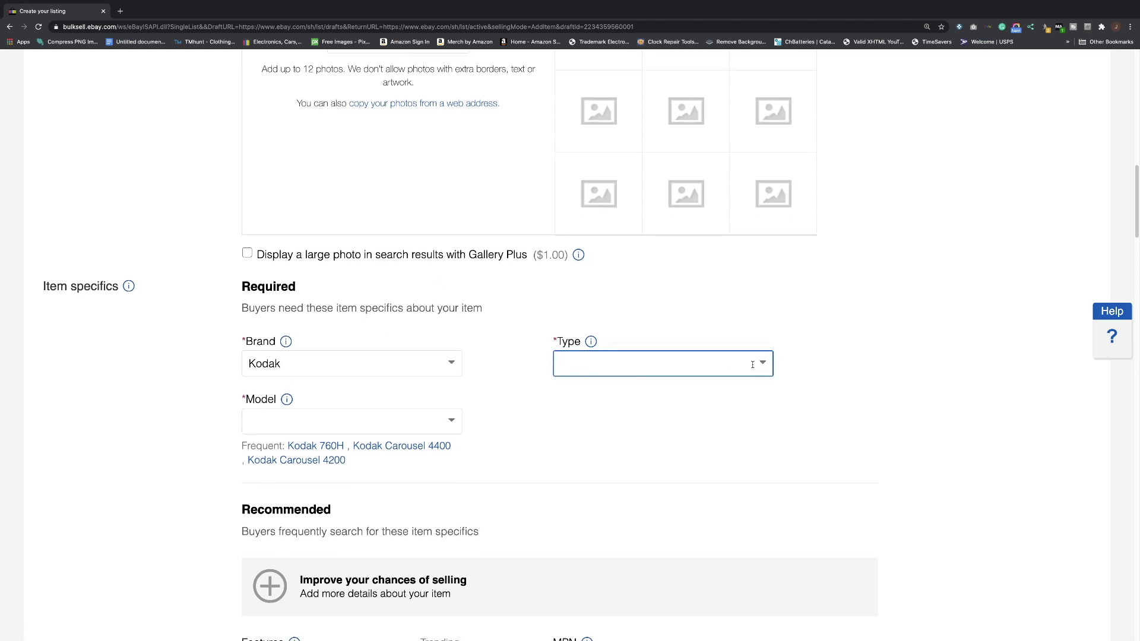
{"action": "left_click", "coordinate": [765, 363]}
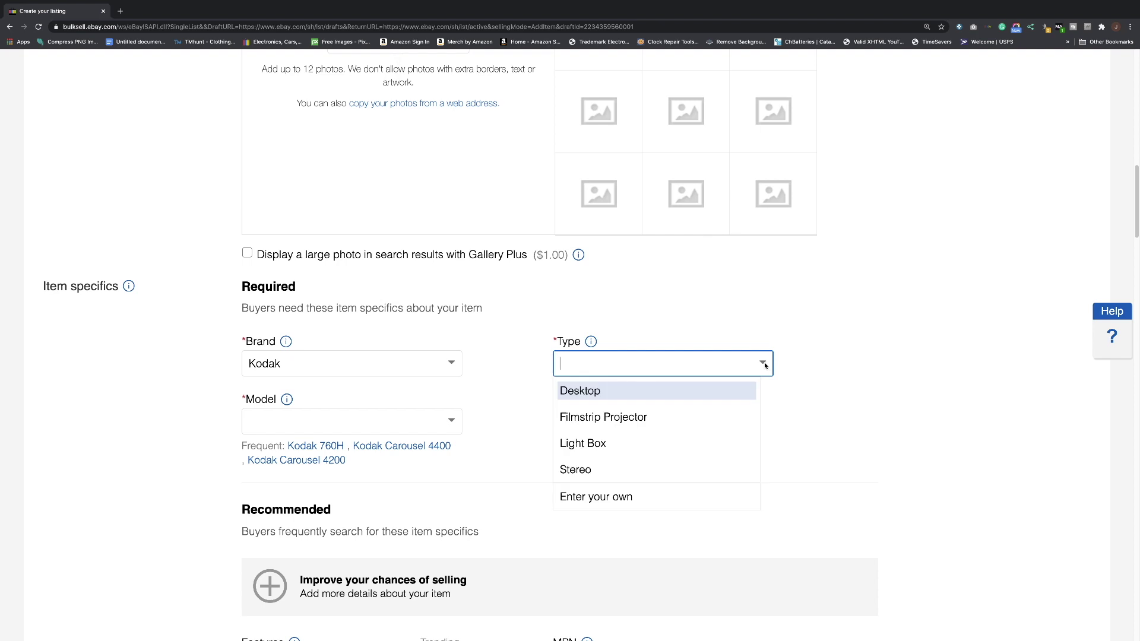
{"action": "left_click", "coordinate": [640, 418]}
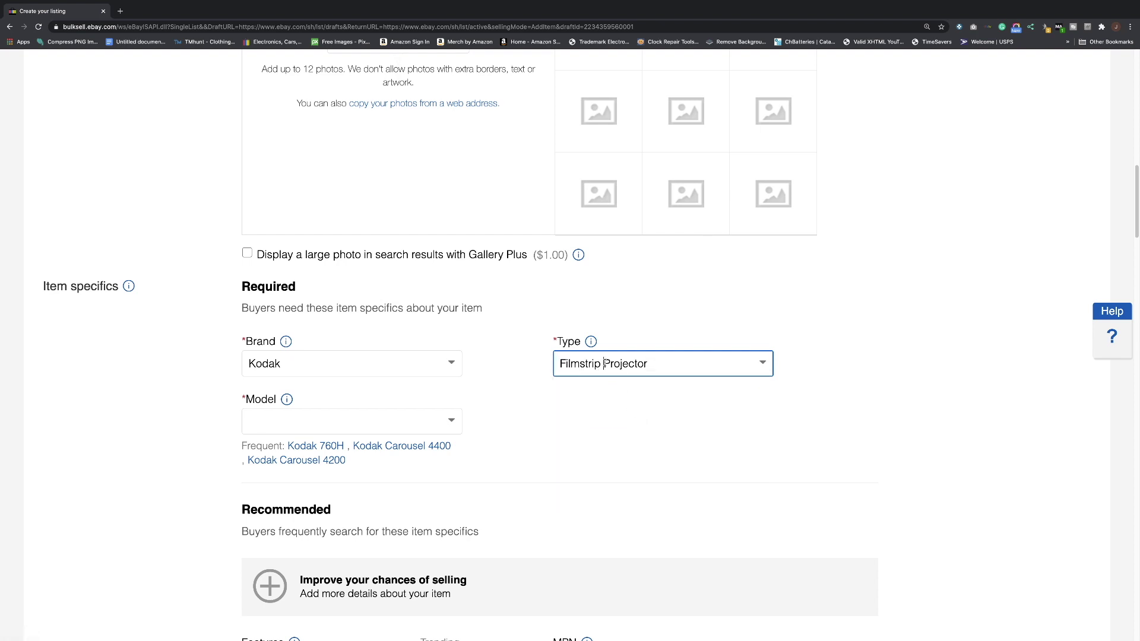
{"action": "left_click_drag", "start_coordinate": [604, 363], "coordinate": [536, 371]}
{"action": "key", "text": "BackSpace"}
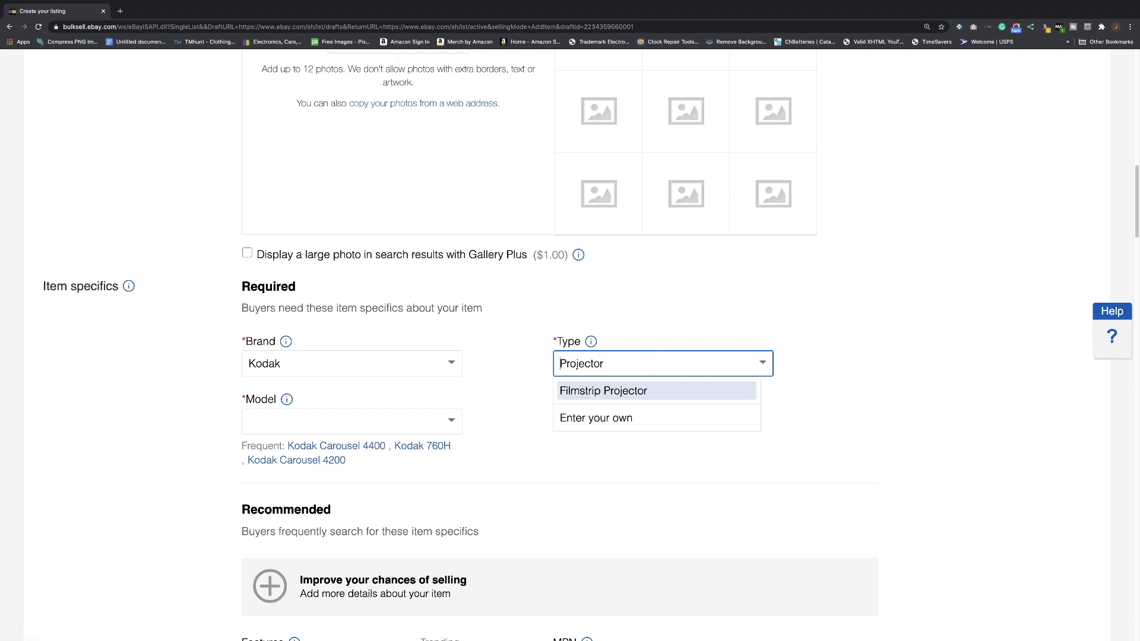
{"action": "left_click", "coordinate": [550, 391]}
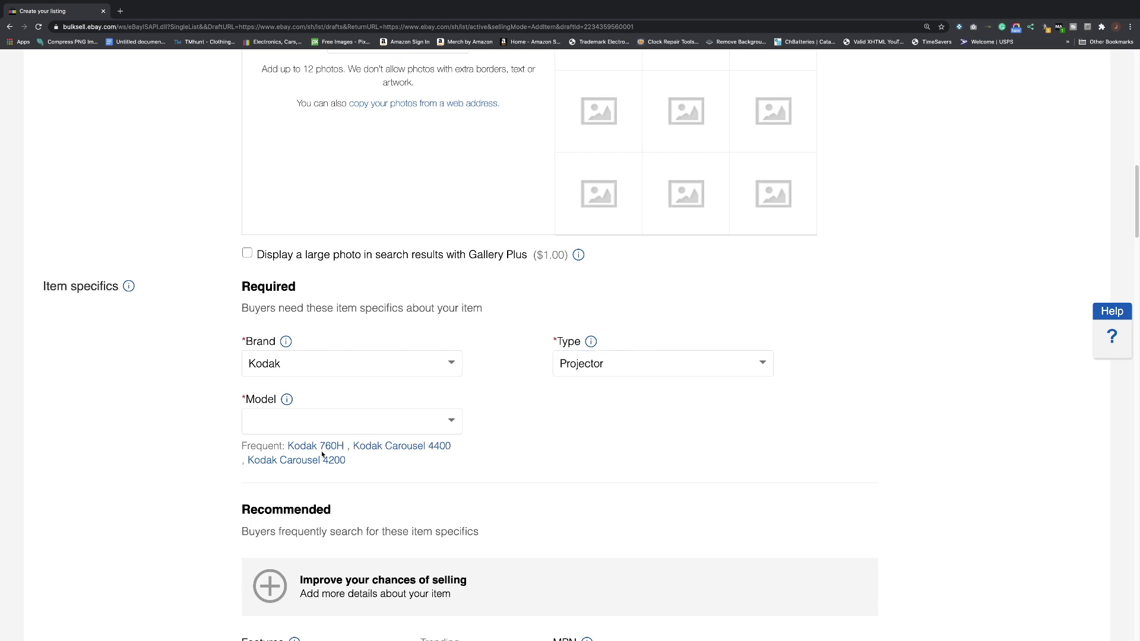
- Copy "Kodak Carousel 600H" from the listing title into the required Model item specific
{"action": "scroll", "coordinate": [472, 431], "scroll_direction": "up", "scroll_amount": 15}
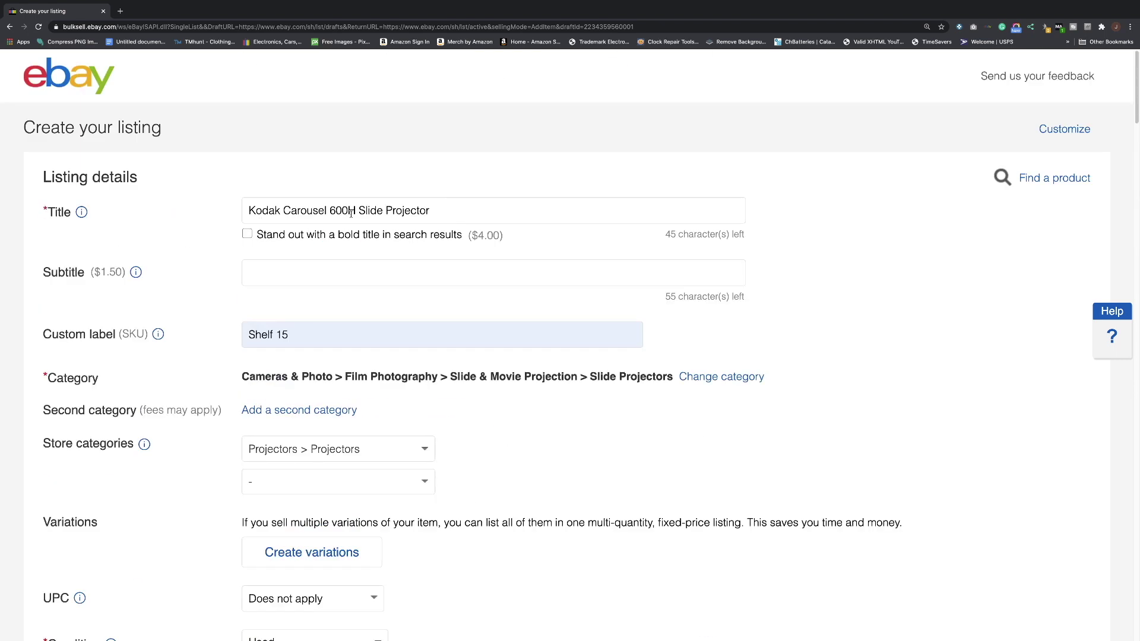
{"action": "left_click_drag", "start_coordinate": [358, 212], "coordinate": [249, 212]}
{"action": "right_click", "coordinate": [257, 215]}
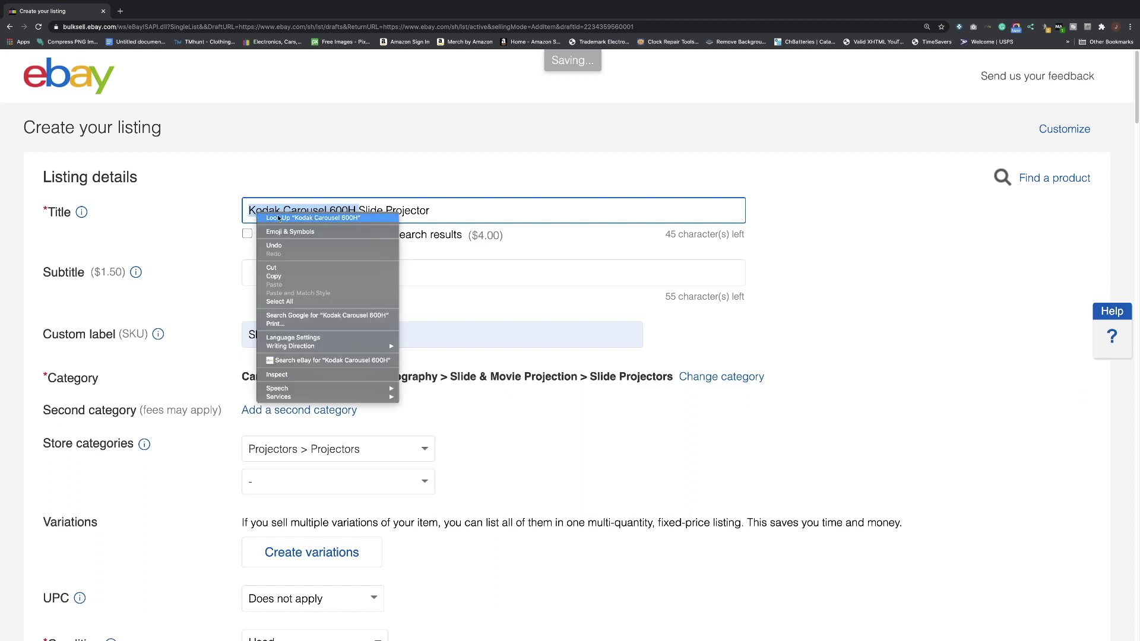
{"action": "left_click", "coordinate": [274, 276]}
{"action": "scroll", "coordinate": [293, 265], "scroll_direction": "down", "scroll_amount": 7}
{"action": "scroll", "coordinate": [297, 265], "scroll_direction": "down", "scroll_amount": 9}
{"action": "right_click", "coordinate": [282, 360]}
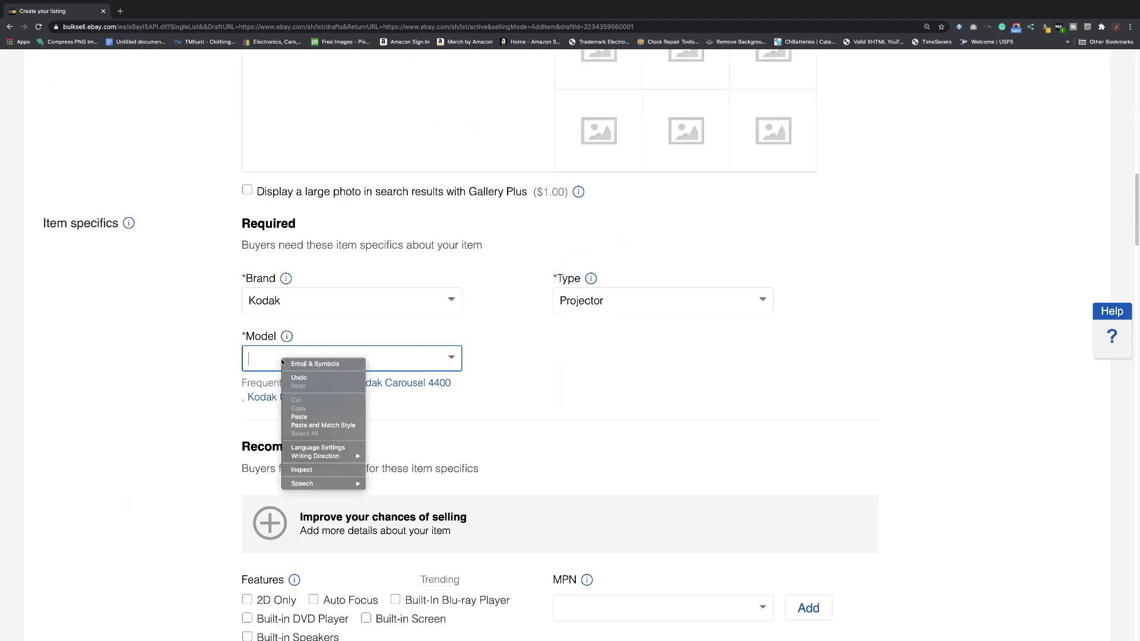
{"action": "left_click", "coordinate": [300, 417]}
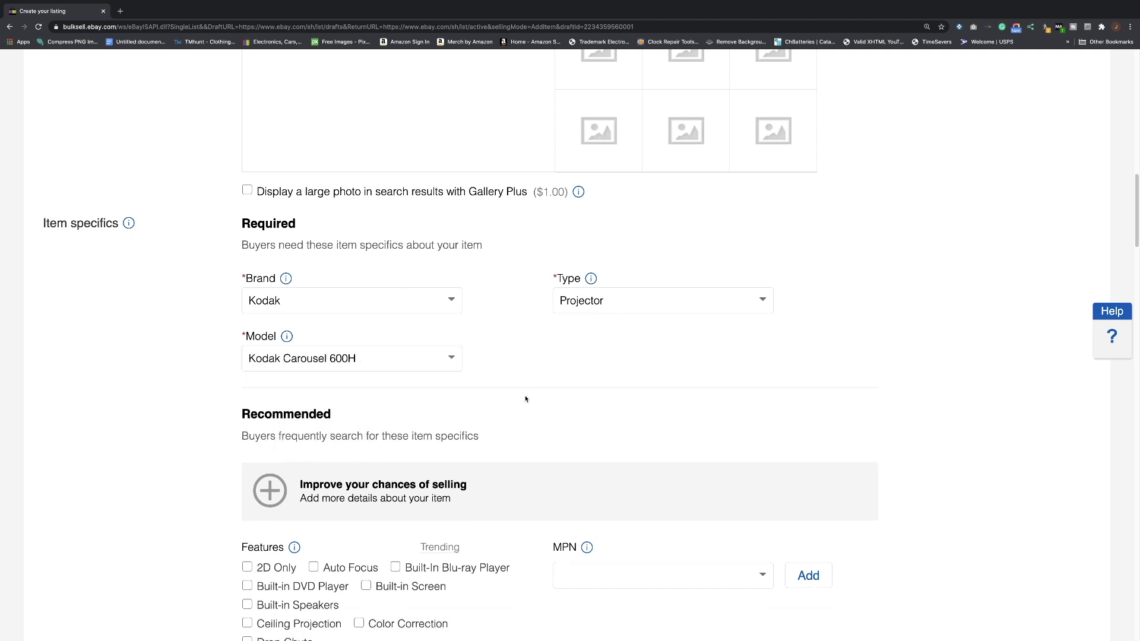
- Enter N/A as a custom value for the recommended Features item specific
{"action": "scroll", "coordinate": [326, 286], "scroll_direction": "down", "scroll_amount": 4}
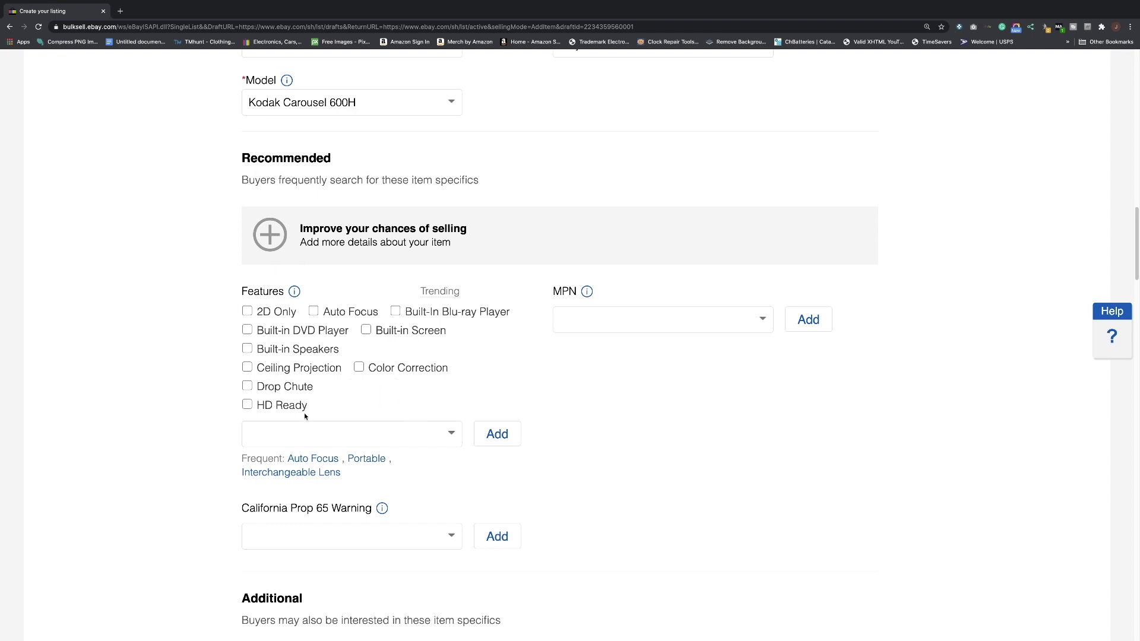
{"action": "left_click", "coordinate": [309, 427]}
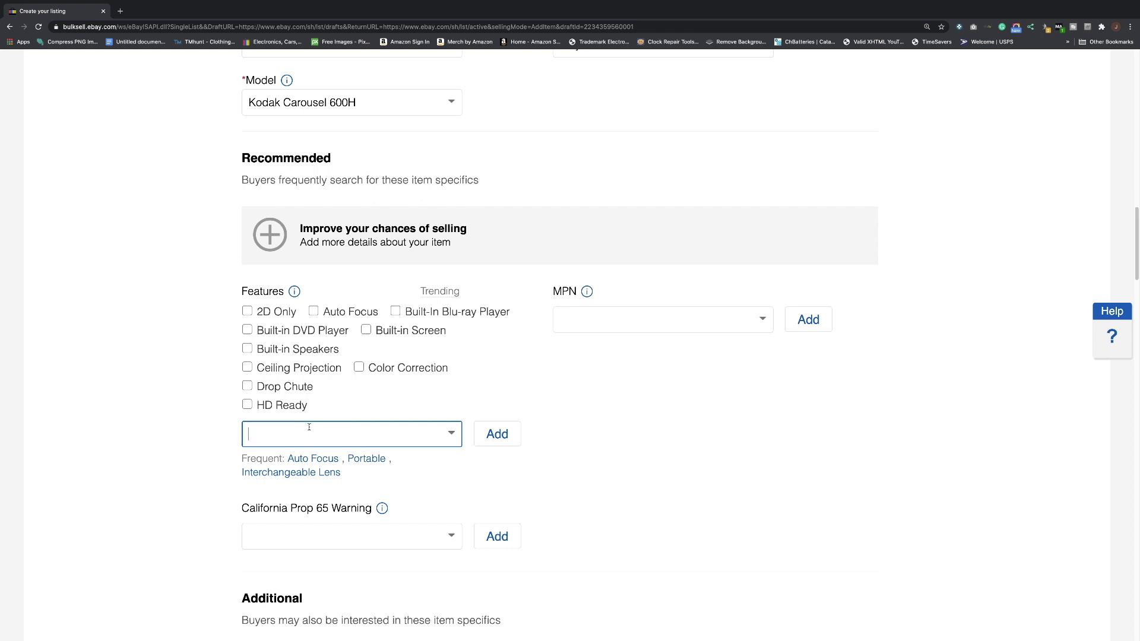
{"action": "type", "text": "N"}
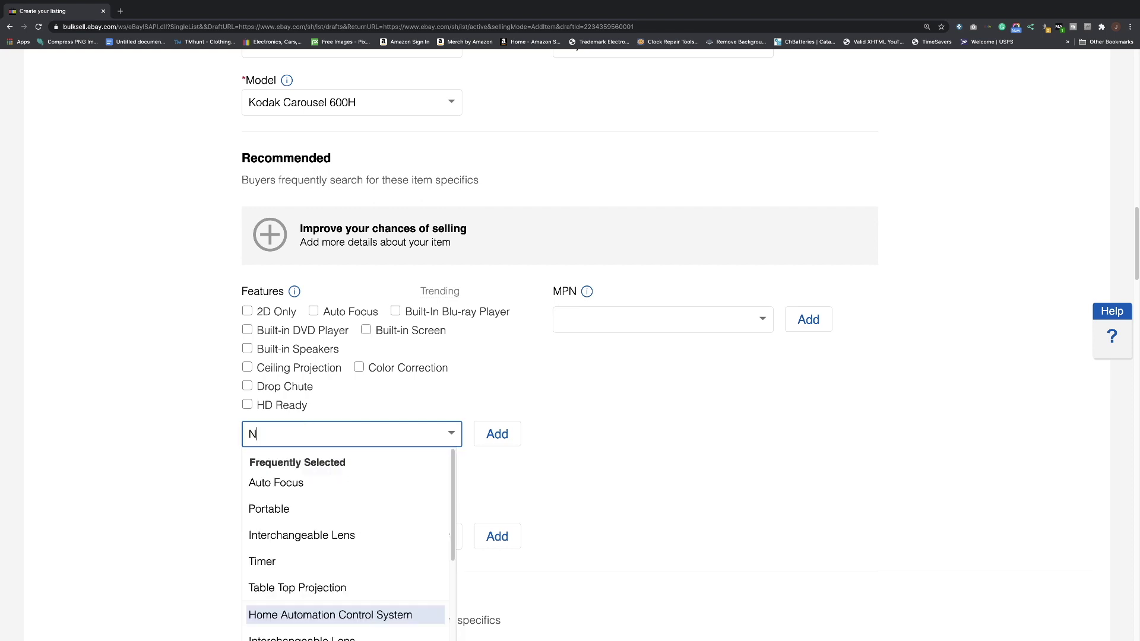
{"action": "type", "text": "/A"}
{"action": "left_click", "coordinate": [538, 385]}
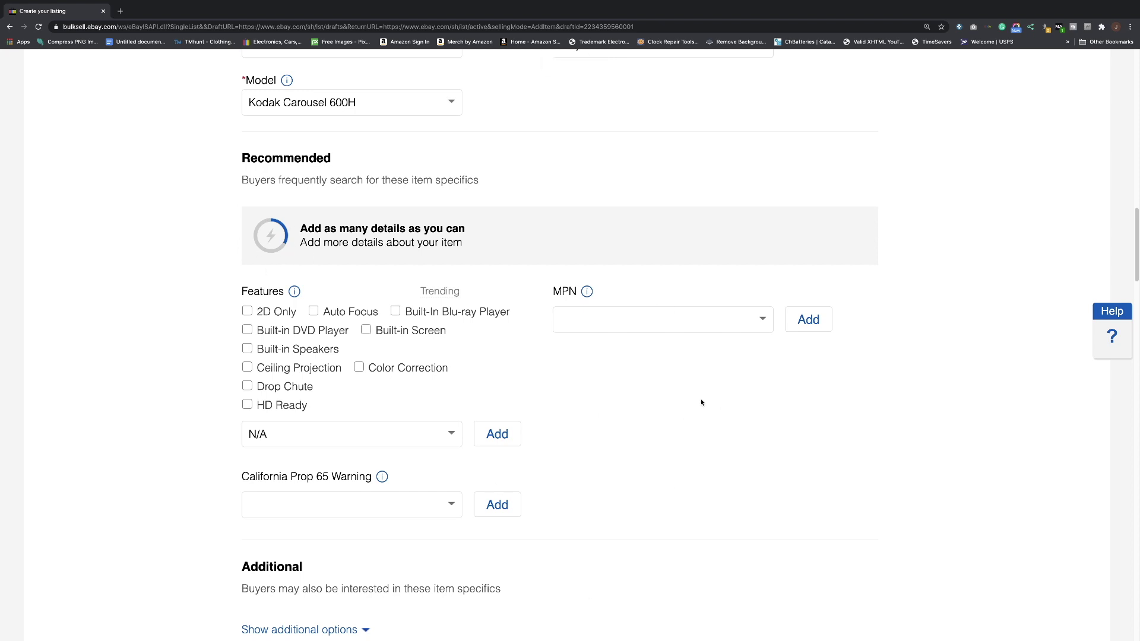
- Enter N/A for the MPN item specific
{"action": "left_click", "coordinate": [593, 320]}
{"action": "left_click", "coordinate": [763, 320]}
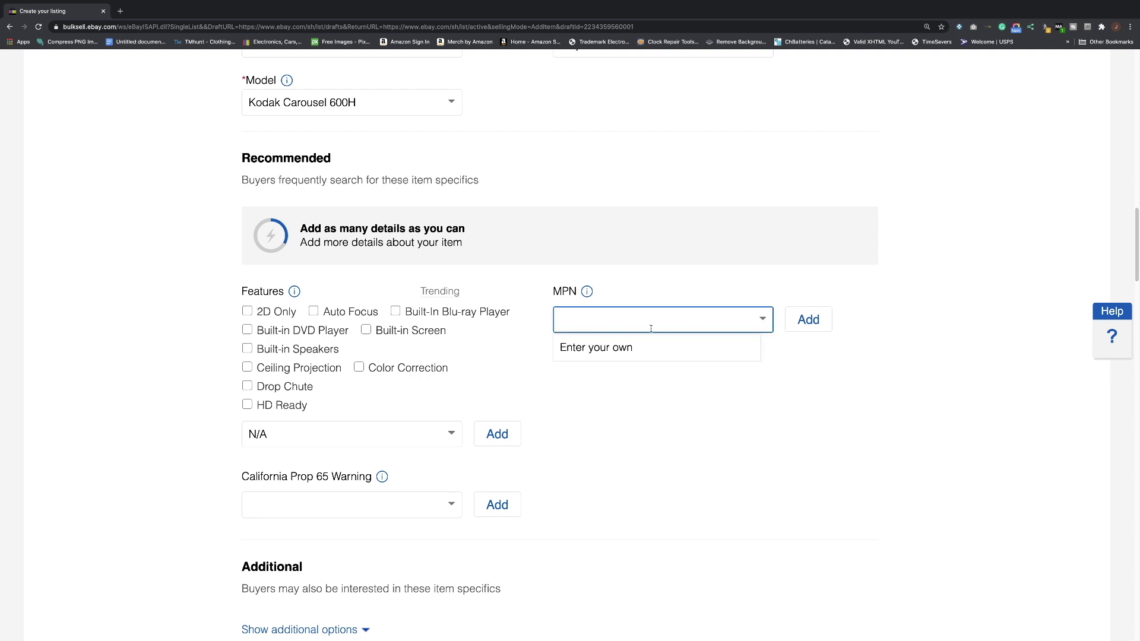
{"action": "type", "text": "N/A"}
{"action": "left_click", "coordinate": [718, 376]}
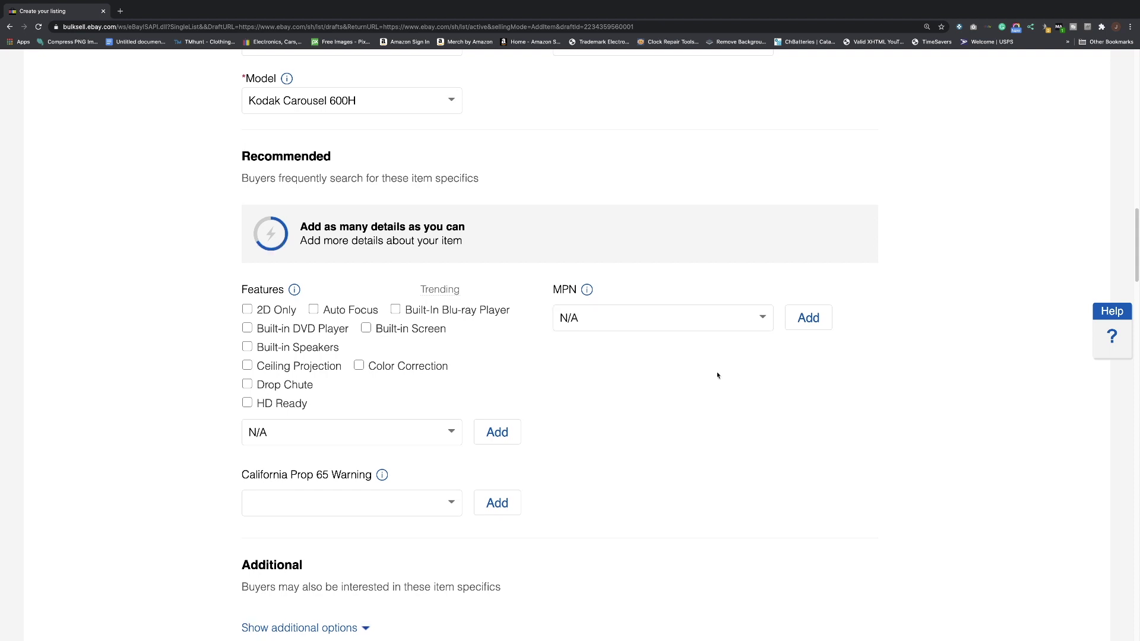
- Enter N/A for the California Prop 65 Warning item specific
{"action": "scroll", "coordinate": [718, 376], "scroll_direction": "down", "scroll_amount": 2}
{"action": "left_click", "coordinate": [298, 389]}
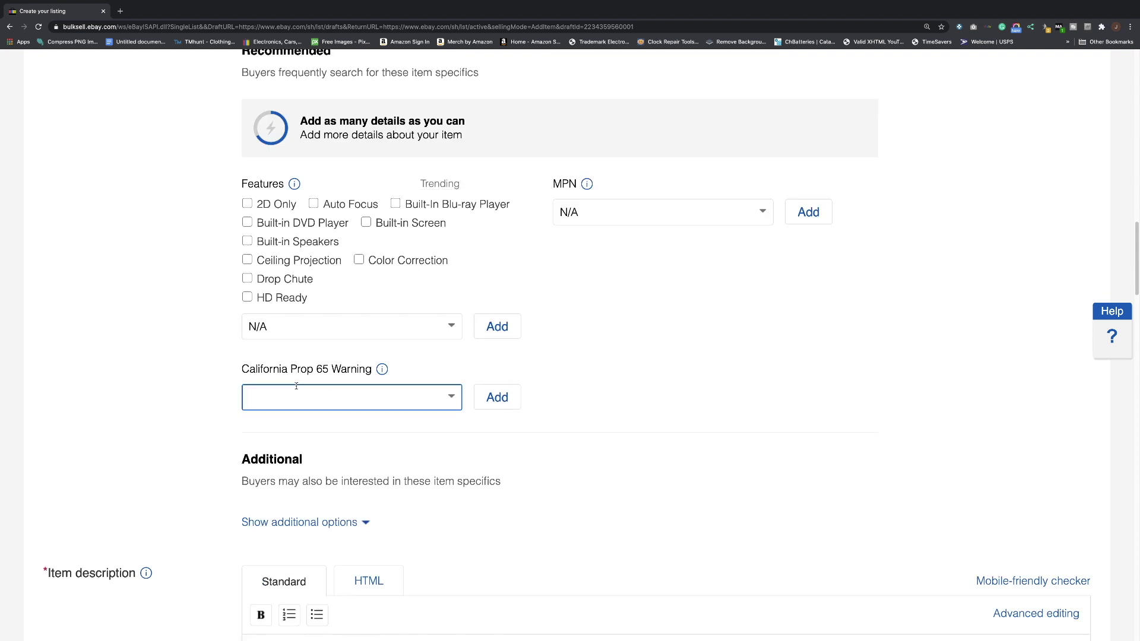
{"action": "type", "text": "N?"}
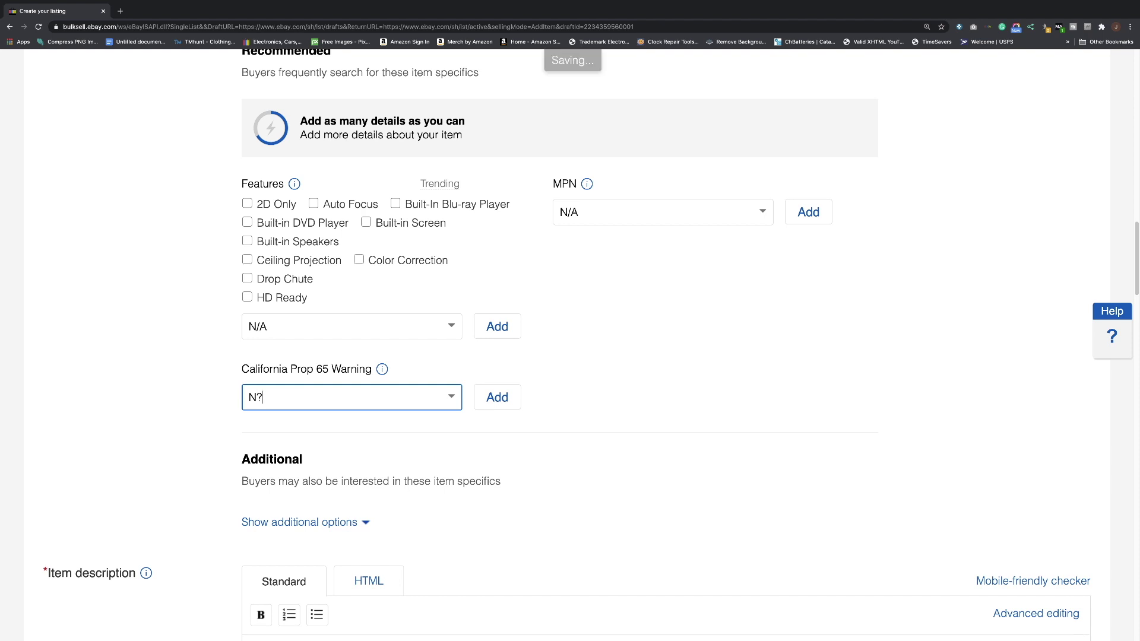
{"action": "key", "text": "BackSpace"}
{"action": "type", "text": "/A"}
{"action": "left_click", "coordinate": [561, 370]}
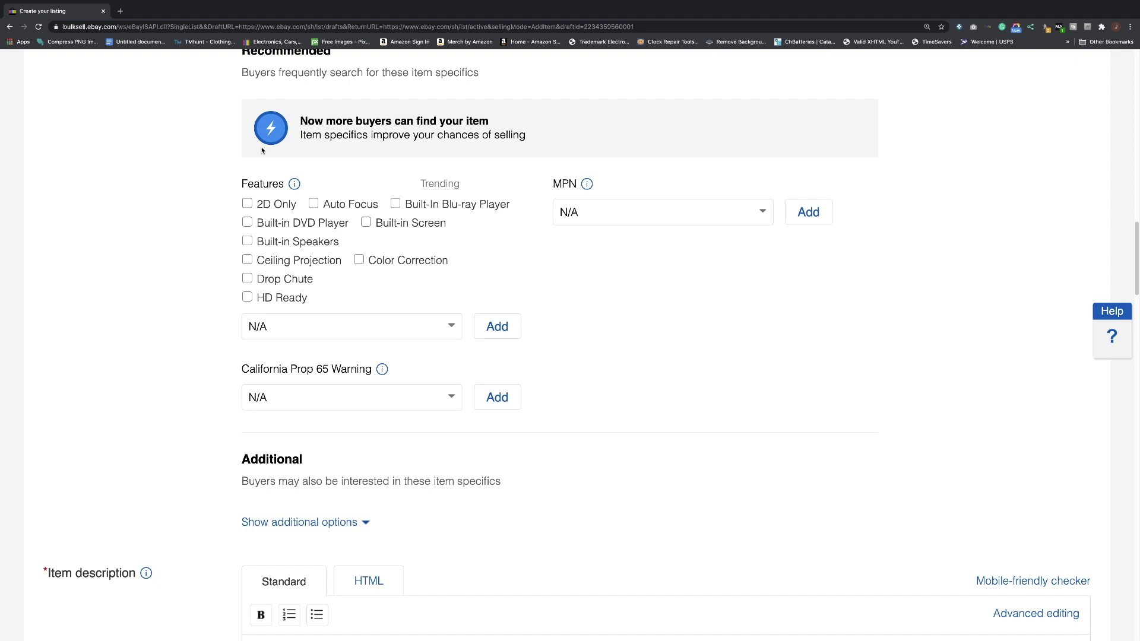
- Clear the California Prop 65 Warning item specific and enter N/A in it again
{"action": "left_click", "coordinate": [352, 398]}
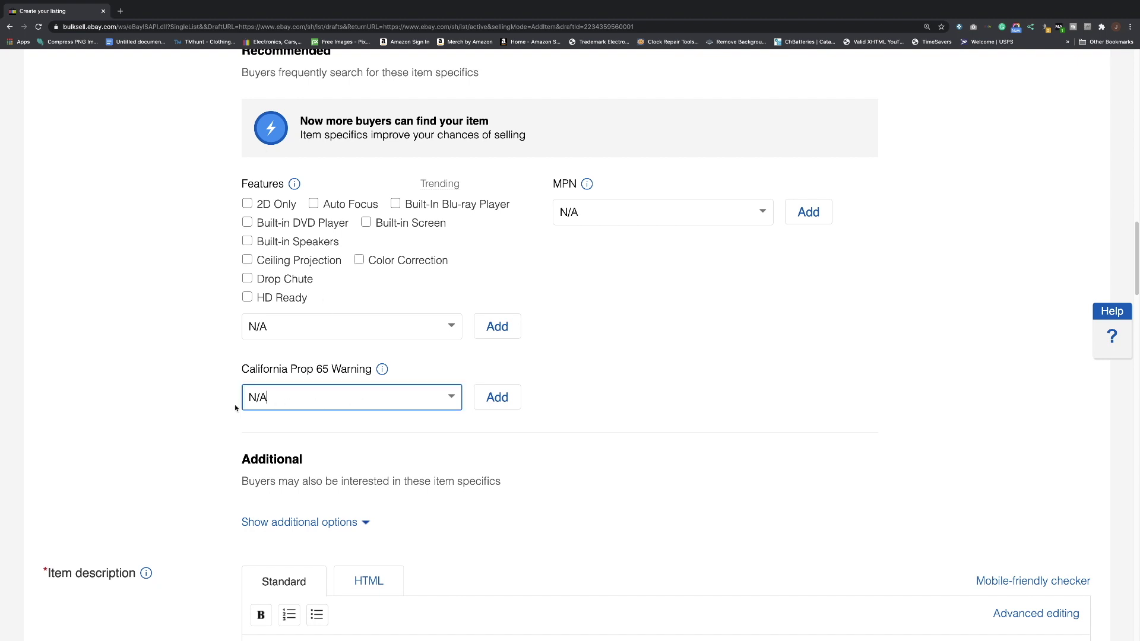
{"action": "key", "text": "BackSpace"}
{"action": "key", "text": "BackSpace"}
{"action": "key", "text": "BackSpace"}
{"action": "left_click", "coordinate": [585, 303]}
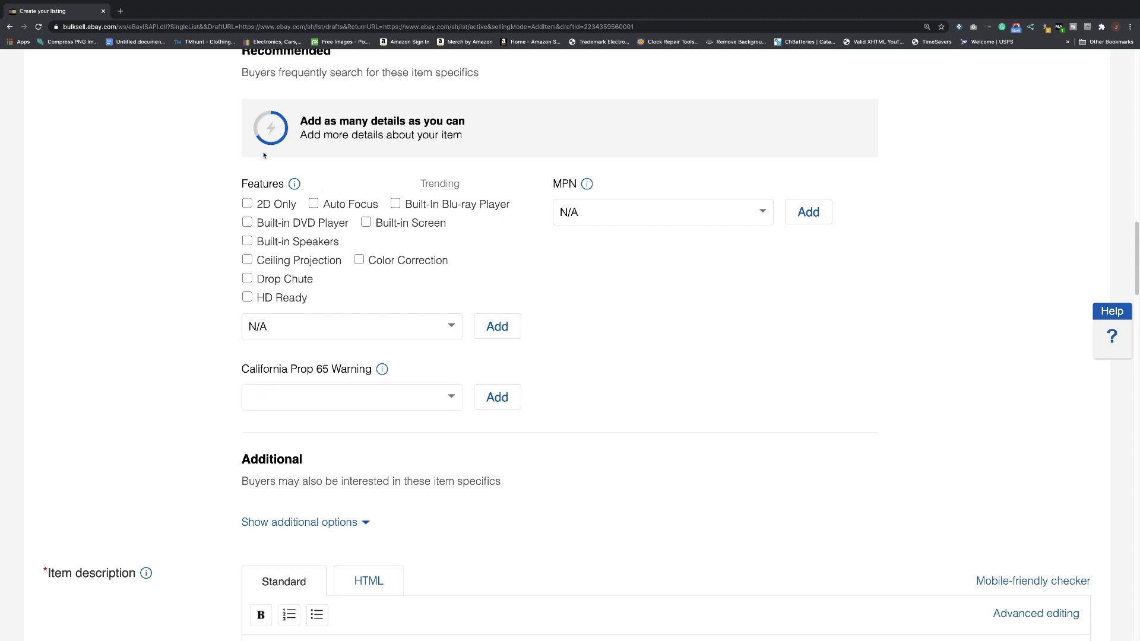
{"action": "left_click", "coordinate": [352, 398]}
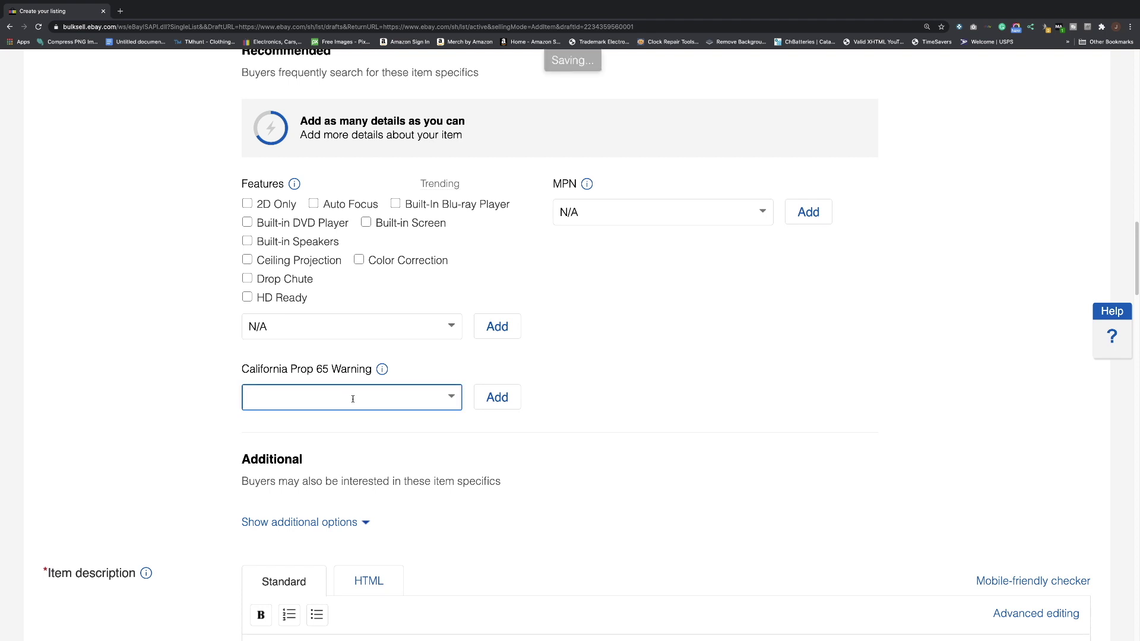
{"action": "type", "text": "N"}
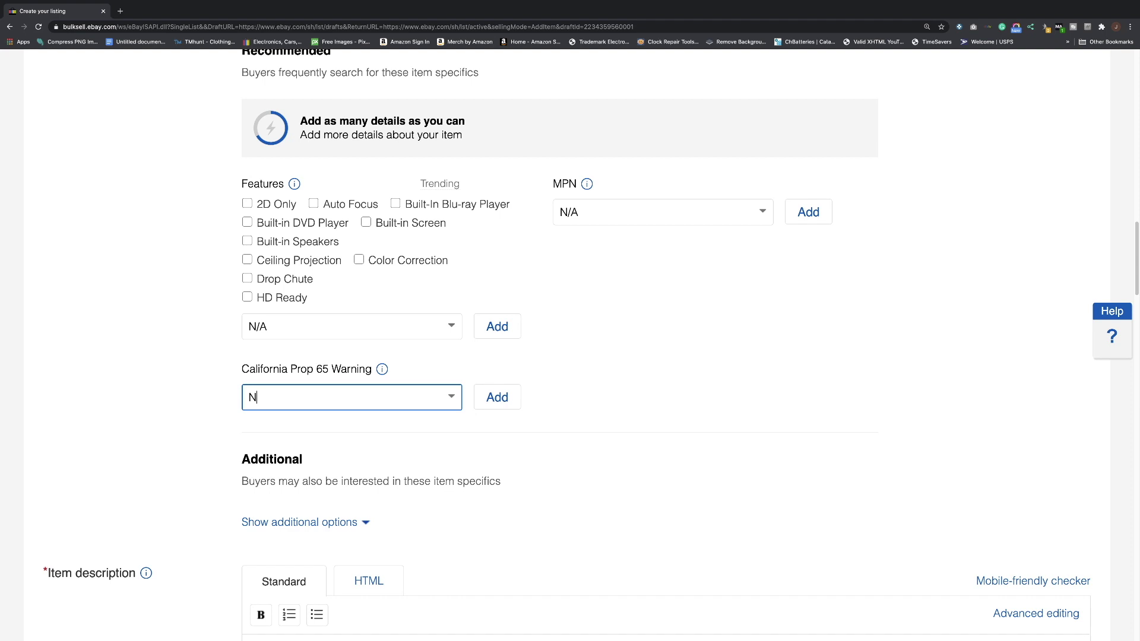
{"action": "type", "text": "?"}
{"action": "key", "text": "BackSpace"}
{"action": "type", "text": "/A"}
{"action": "left_click", "coordinate": [625, 382]}
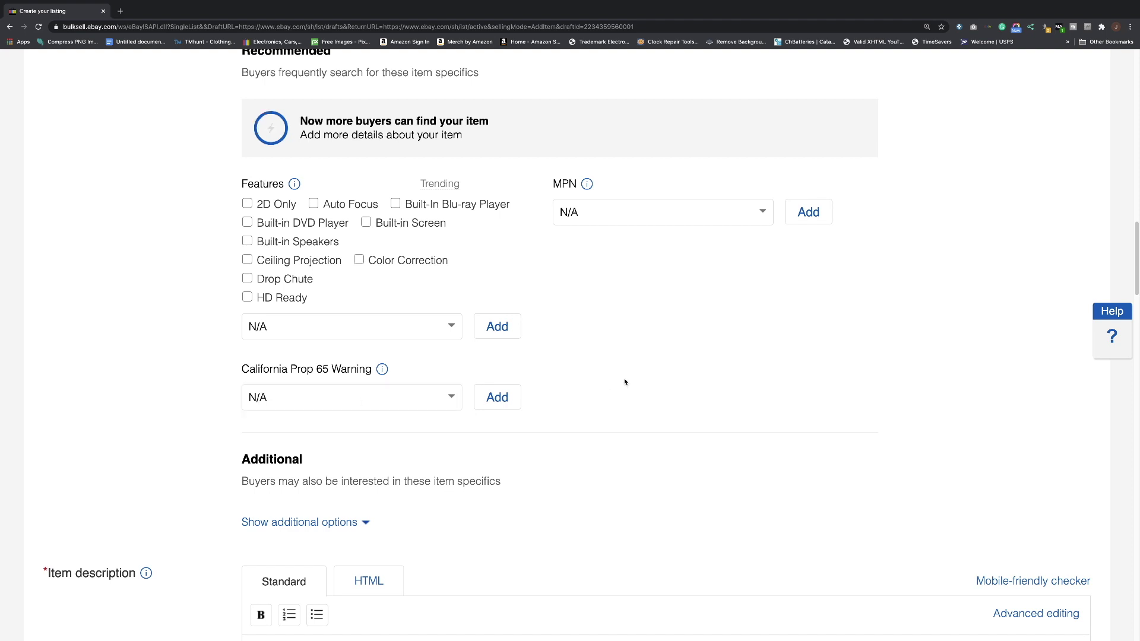
- Expand the additional item specifics below the recommended ones
{"action": "scroll", "coordinate": [274, 141], "scroll_direction": "up", "scroll_amount": 2}
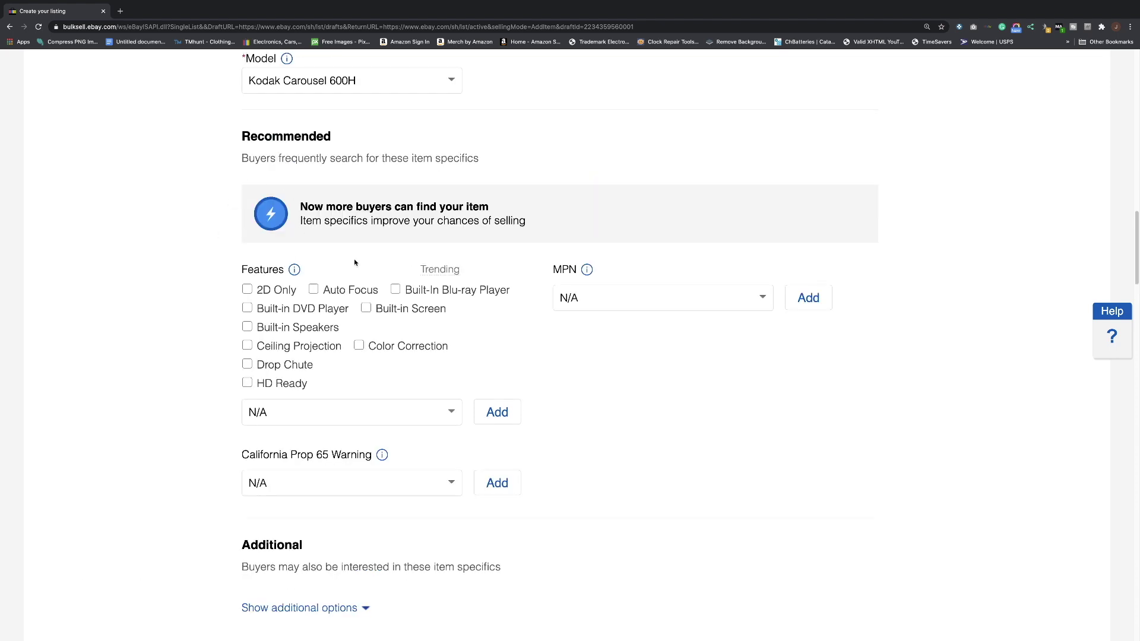
{"action": "scroll", "coordinate": [249, 314], "scroll_direction": "down", "scroll_amount": 5}
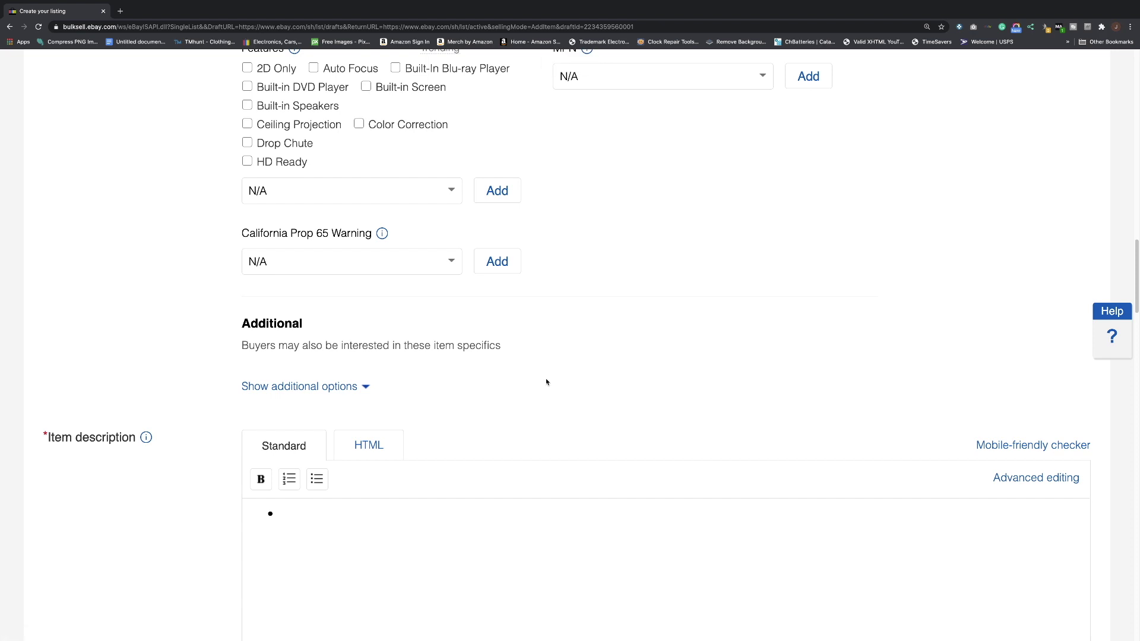
{"action": "left_click", "coordinate": [327, 387]}
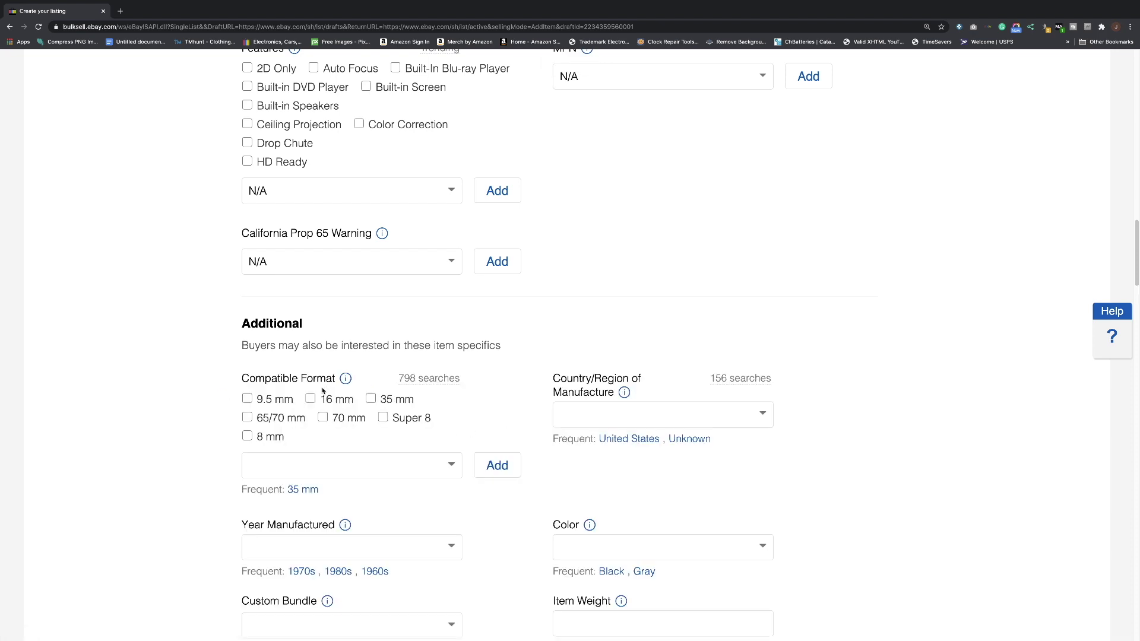
- Set the Country/Region of Manufacture item specific to United States
{"action": "scroll", "coordinate": [422, 455], "scroll_direction": "up", "scroll_amount": 8}
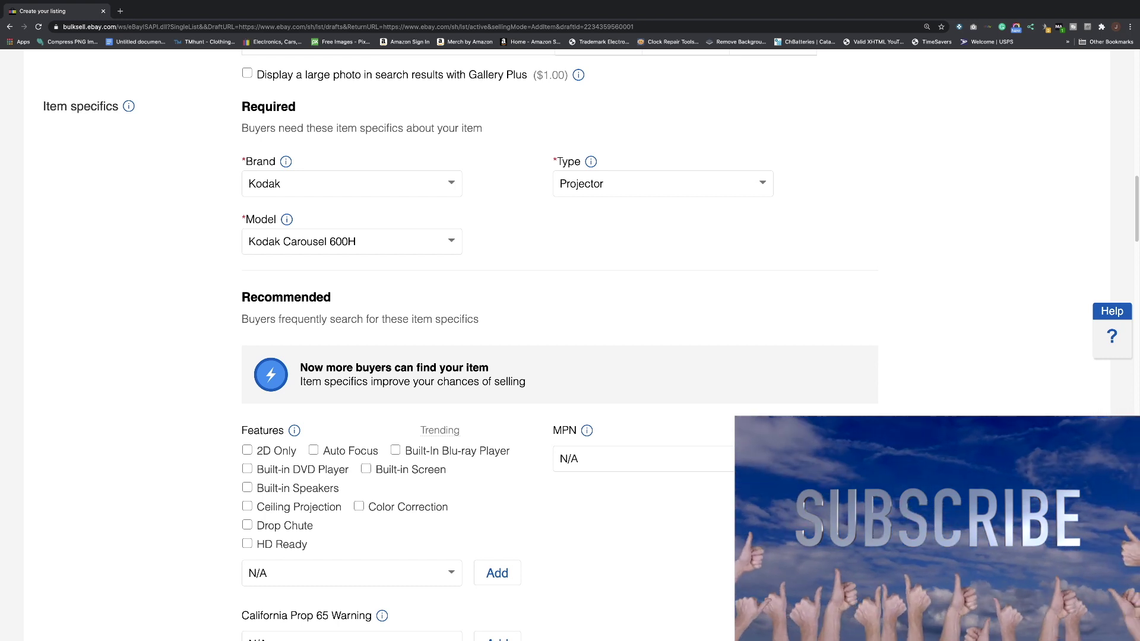
{"action": "scroll", "coordinate": [558, 345], "scroll_direction": "down", "scroll_amount": 10}
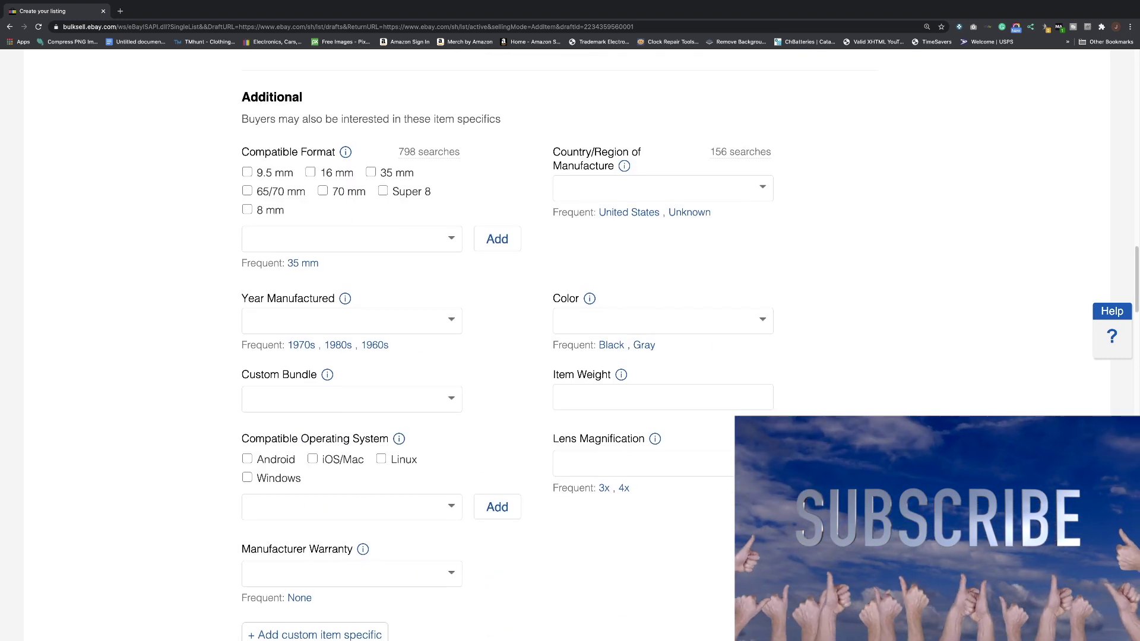
{"action": "scroll", "coordinate": [558, 345], "scroll_direction": "up", "scroll_amount": 3}
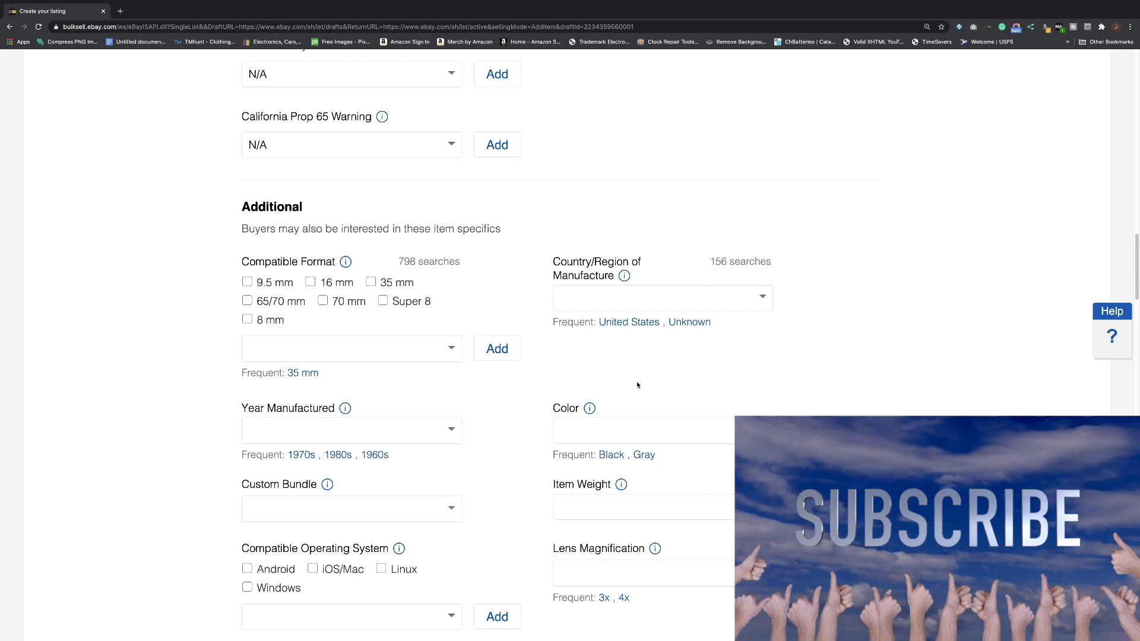
{"action": "left_click", "coordinate": [639, 324]}
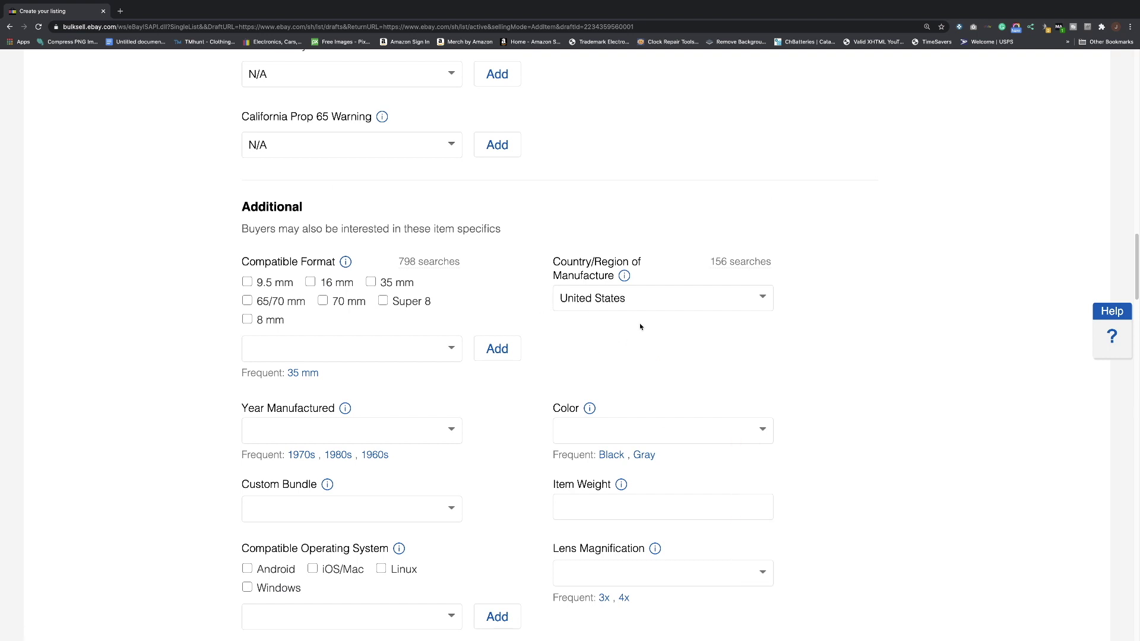
- Enter N/A for Compatible Format and set Year Manufactured to 1970s
{"action": "left_click", "coordinate": [310, 359]}
{"action": "type", "text": "N/A"}
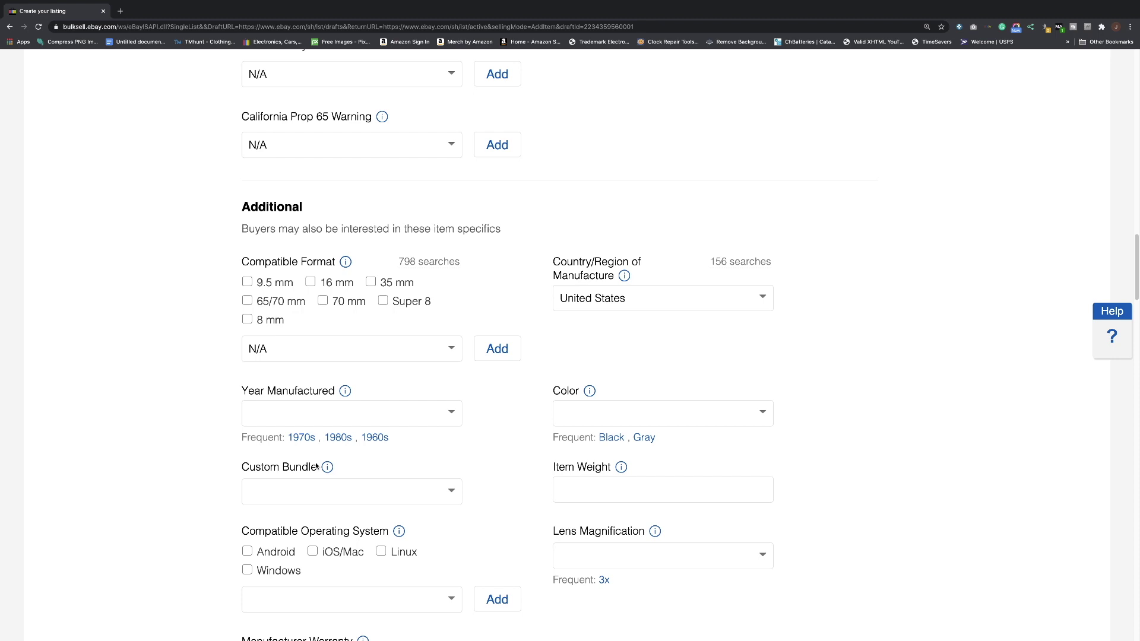
{"action": "left_click", "coordinate": [301, 438]}
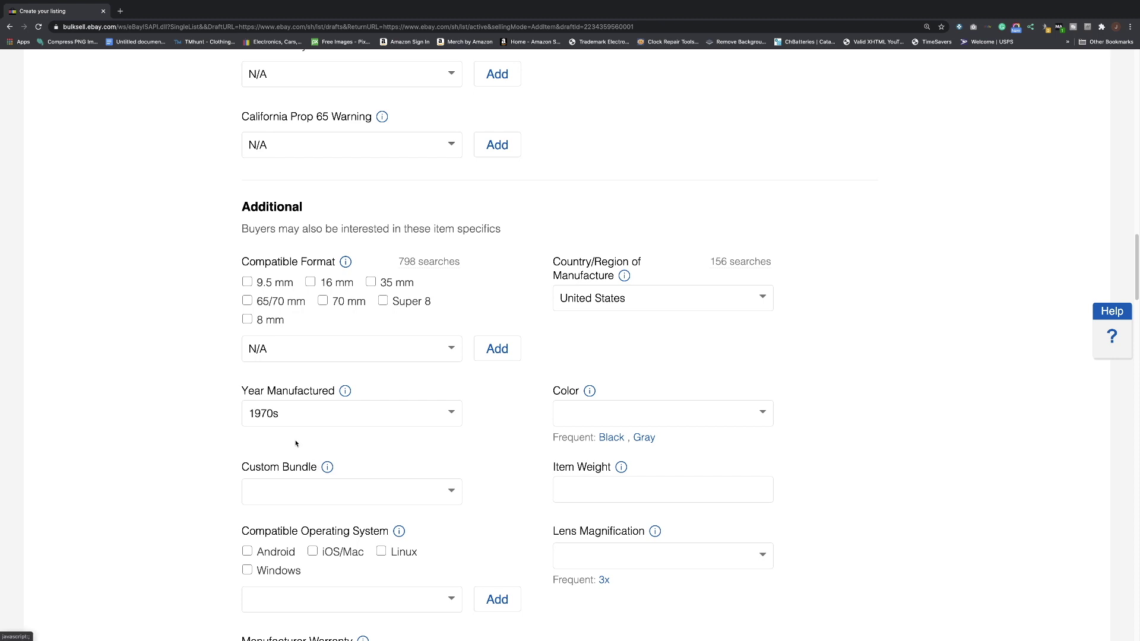
- Set the Color item specific to Black and enter N/A for Item Weight
{"action": "left_click", "coordinate": [610, 439]}
{"action": "left_click", "coordinate": [603, 464]}
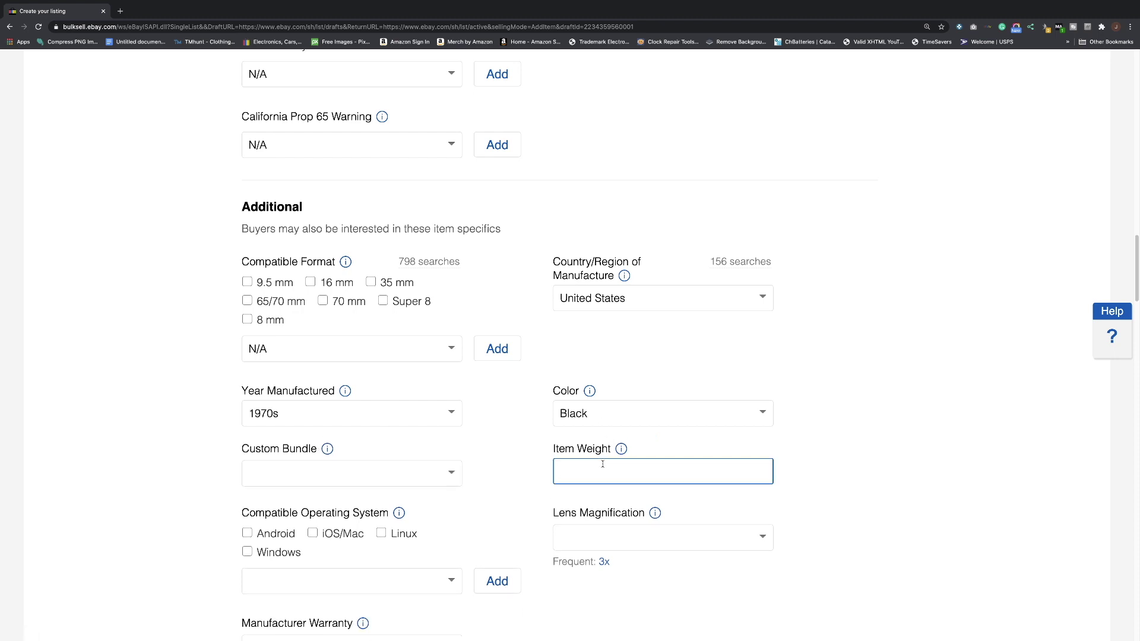
{"action": "type", "text": "N/A"}
{"action": "left_click", "coordinate": [528, 482]}
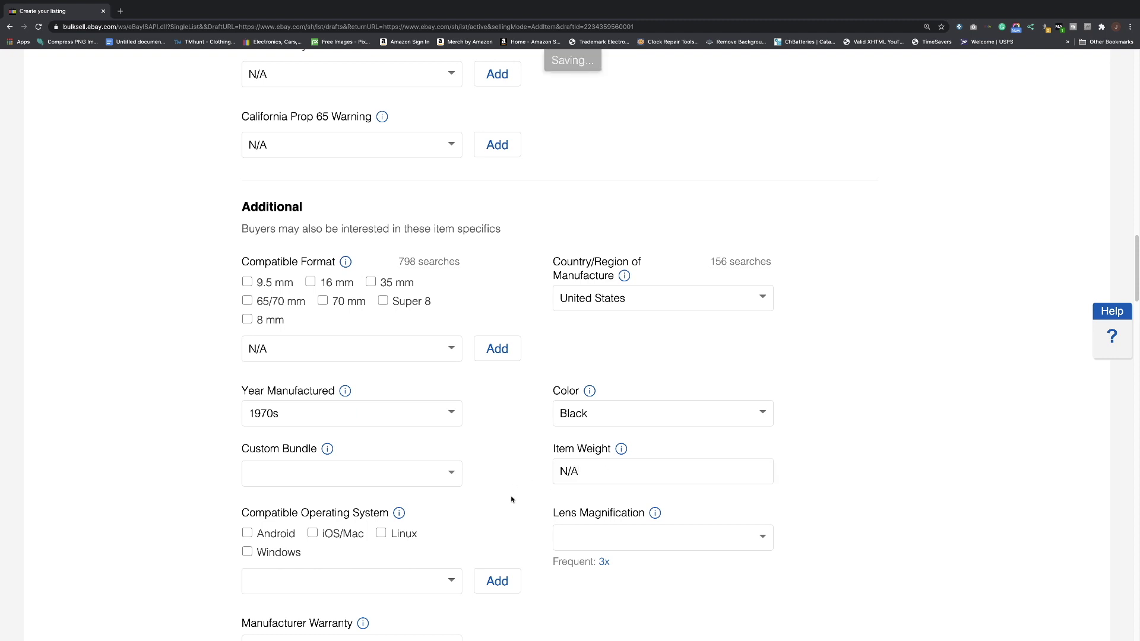
- Try to enter N/A as a custom value for the Custom Bundle item specific
{"action": "scroll", "coordinate": [505, 498], "scroll_direction": "up", "scroll_amount": 1}
{"action": "scroll", "coordinate": [502, 499], "scroll_direction": "up", "scroll_amount": 8}
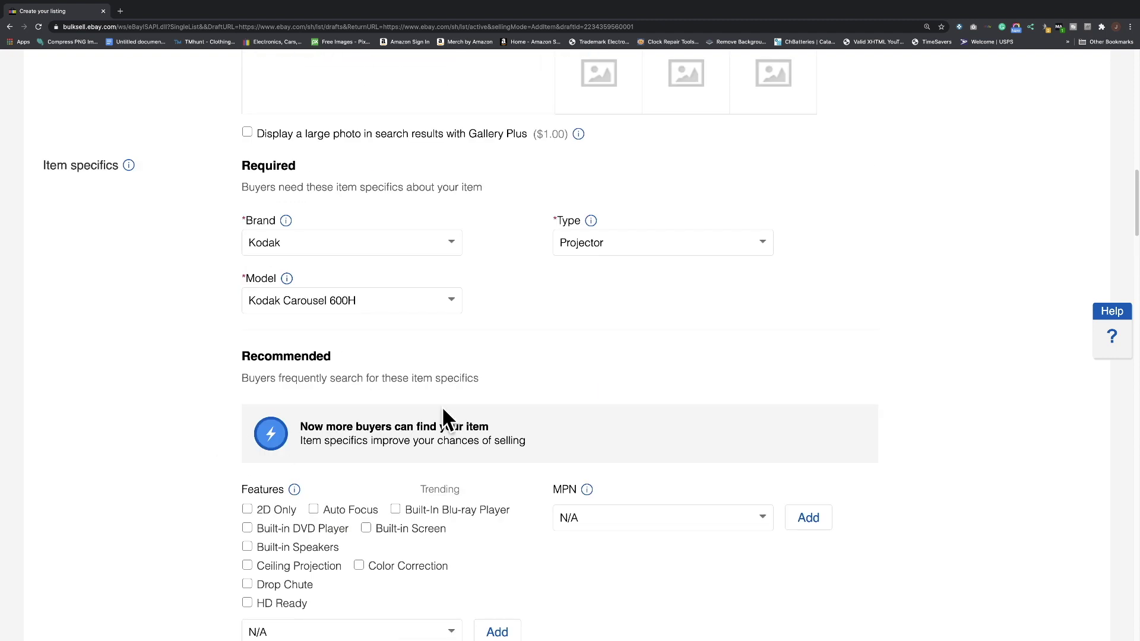
{"action": "scroll", "coordinate": [373, 391], "scroll_direction": "down", "scroll_amount": 12}
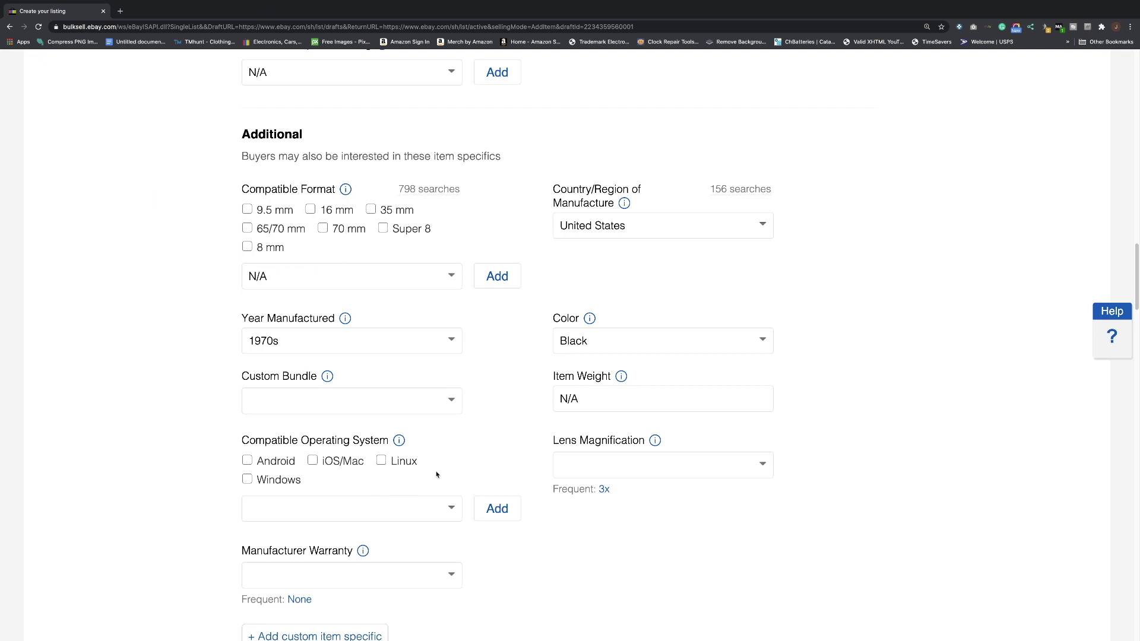
{"action": "scroll", "coordinate": [437, 474], "scroll_direction": "down", "scroll_amount": 2}
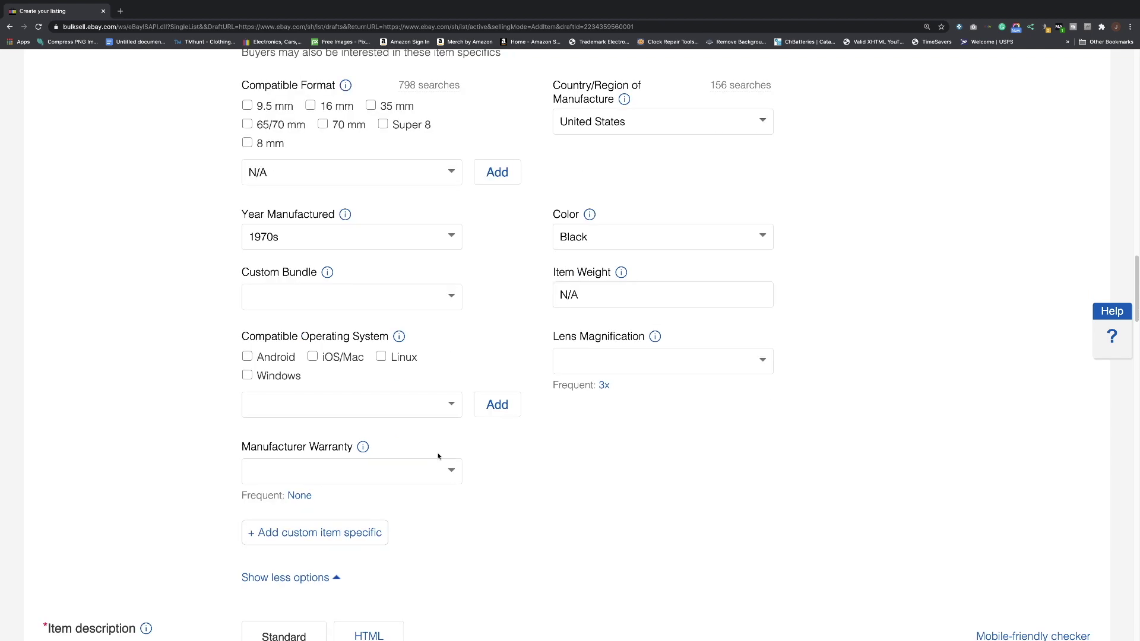
{"action": "scroll", "coordinate": [297, 397], "scroll_direction": "up", "scroll_amount": 2}
{"action": "left_click", "coordinate": [301, 379]}
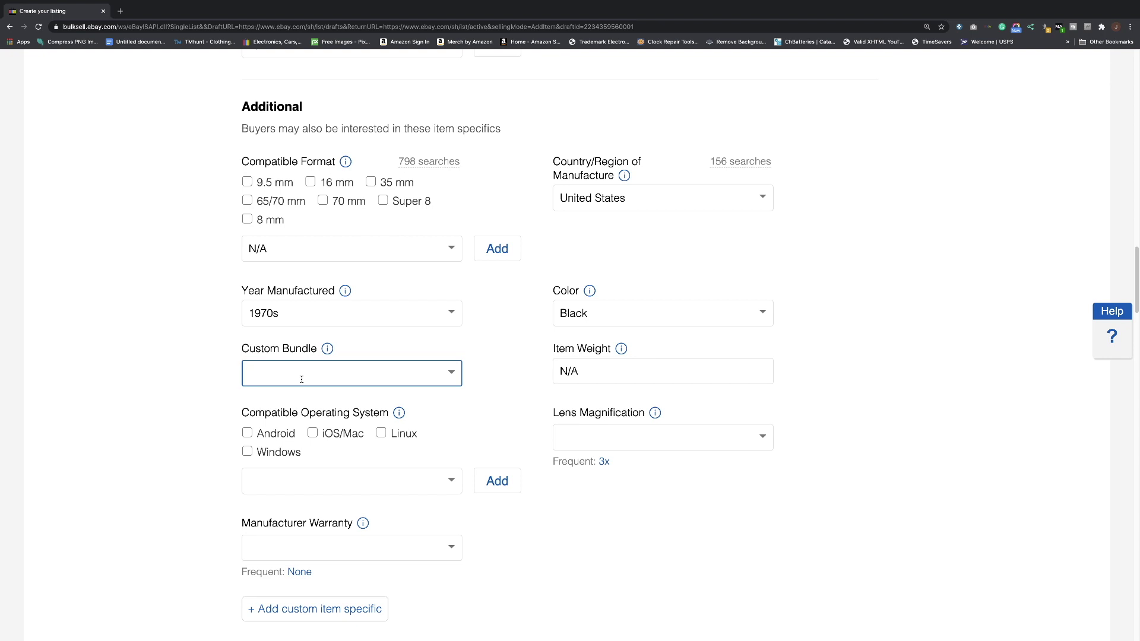
{"action": "type", "text": "N"}
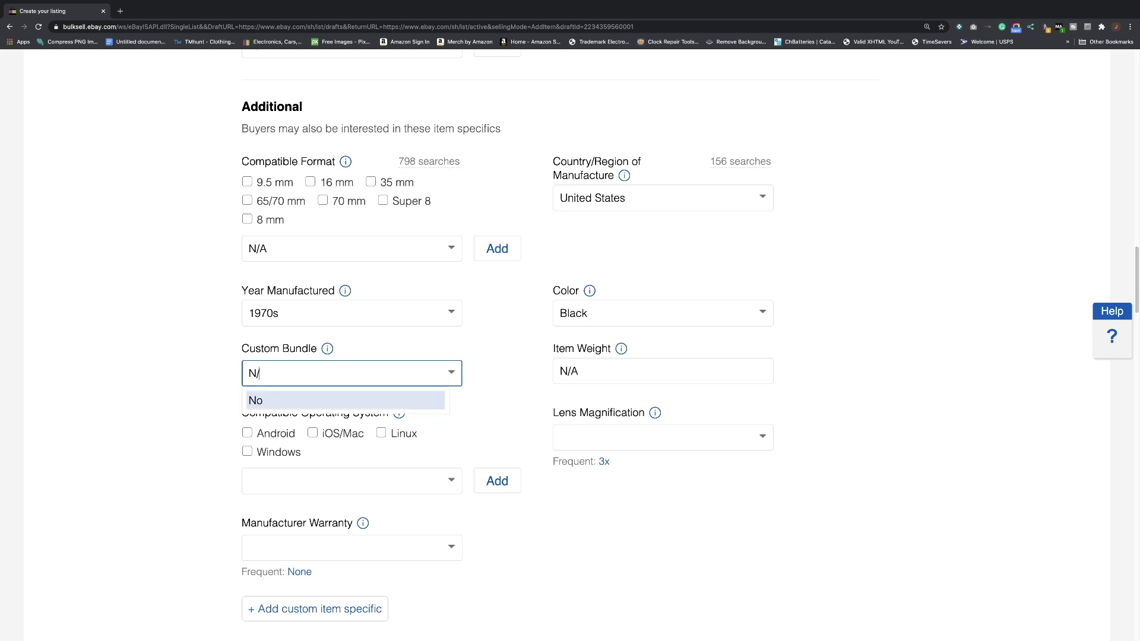
{"action": "type", "text": "/A"}
{"action": "left_click", "coordinate": [670, 507]}
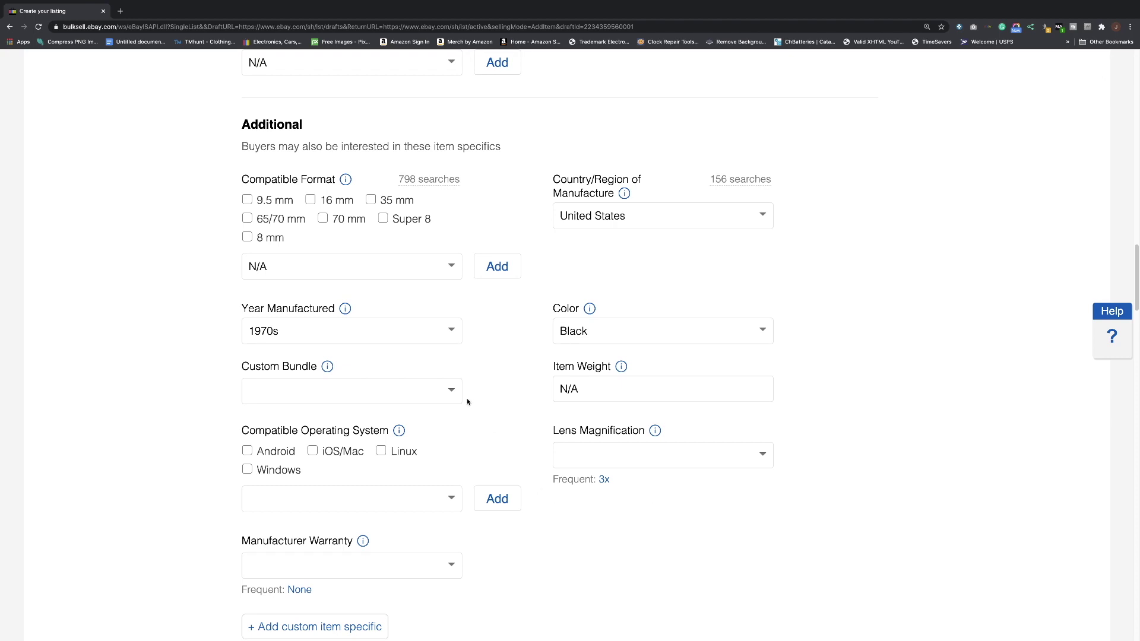
- Set Custom Bundle to No and enter N/A for Lens Magnification
{"action": "left_click", "coordinate": [449, 392]}
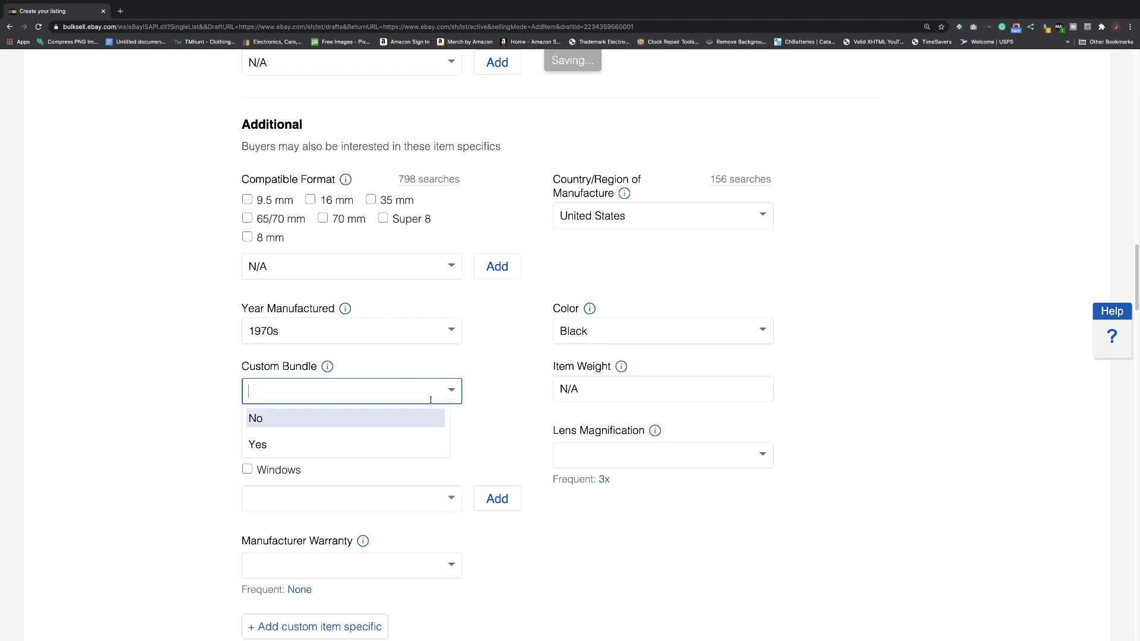
{"action": "left_click", "coordinate": [299, 429]}
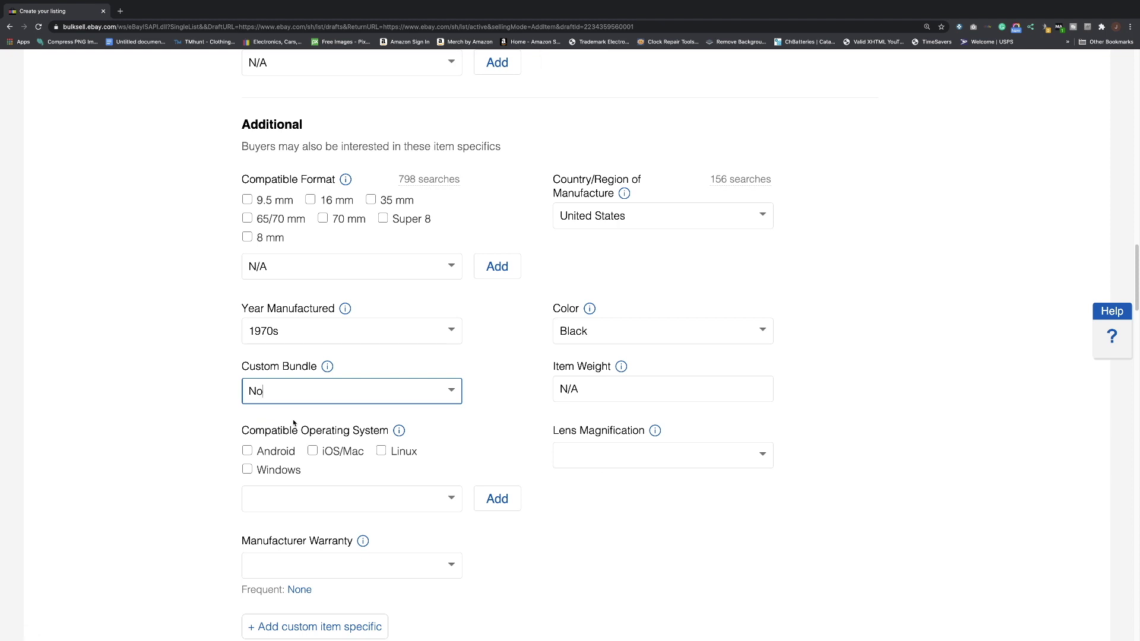
{"action": "left_click", "coordinate": [631, 461]}
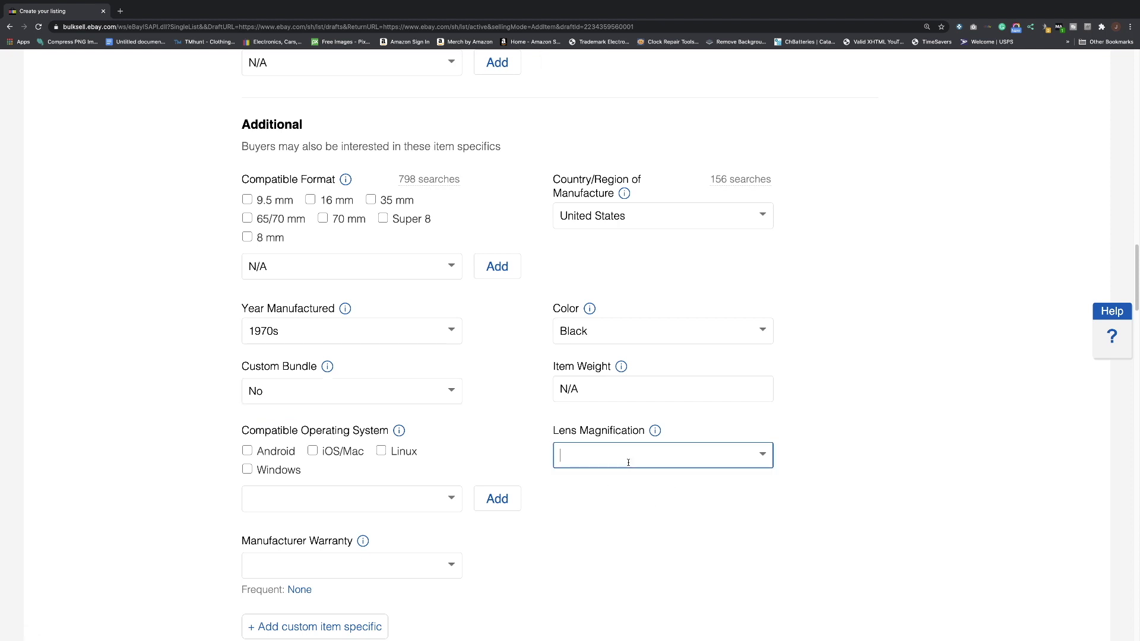
{"action": "type", "text": "N"}
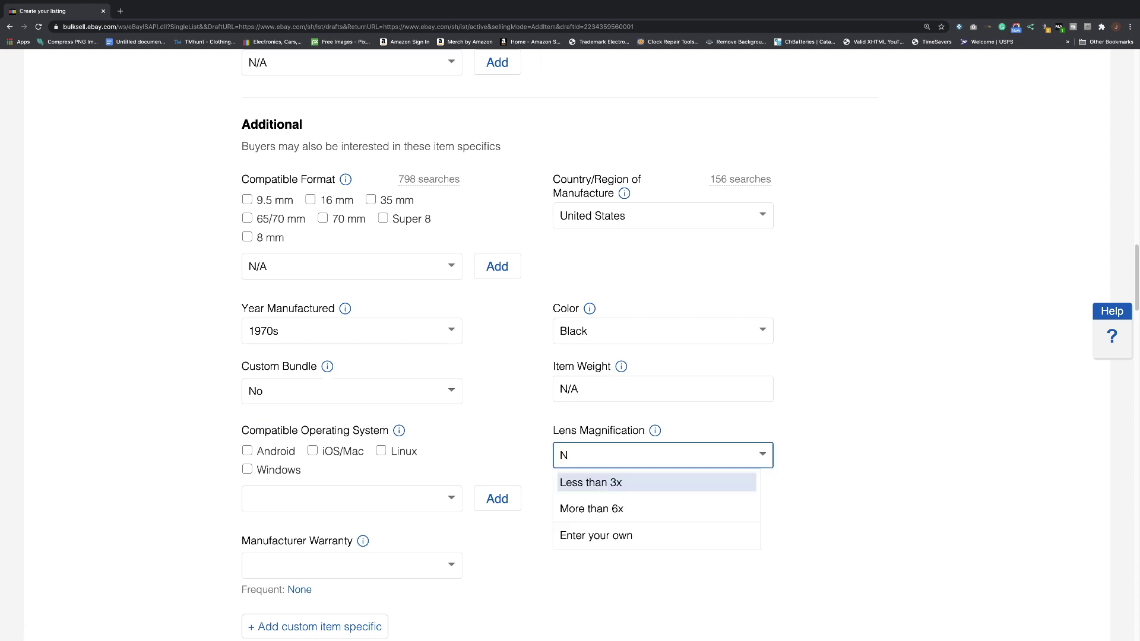
{"action": "type", "text": "/A"}
{"action": "left_click", "coordinate": [725, 554]}
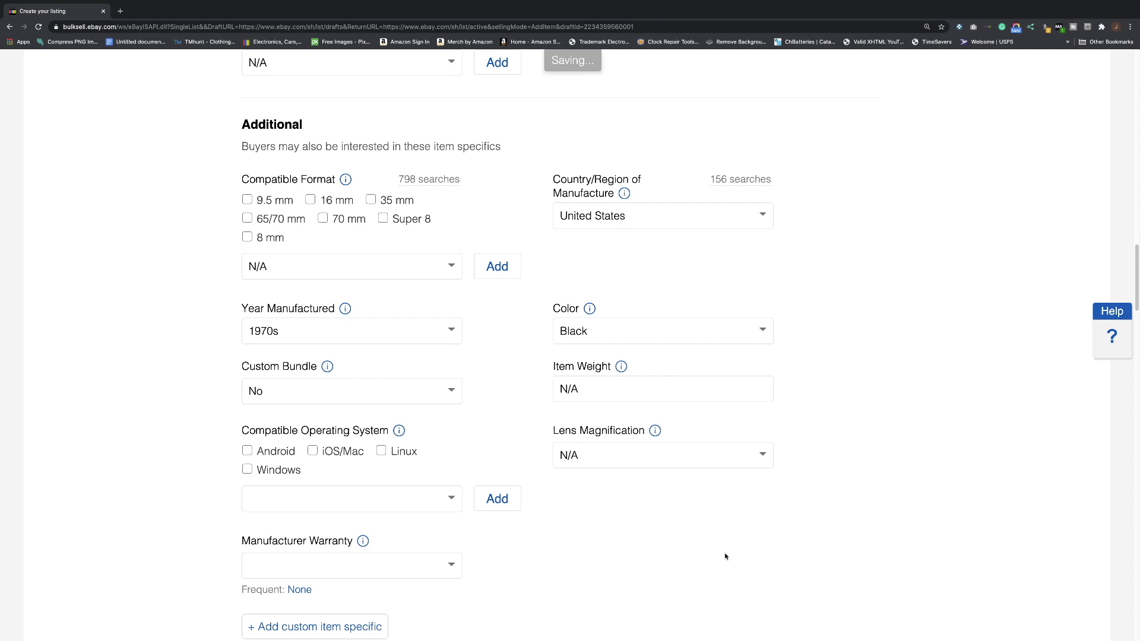
- Review the listing's condition description, photos, item specifics and empty item description, ending at the selling details
{"action": "scroll", "coordinate": [725, 555], "scroll_direction": "down", "scroll_amount": 4}
{"action": "scroll", "coordinate": [661, 412], "scroll_direction": "down", "scroll_amount": 5}
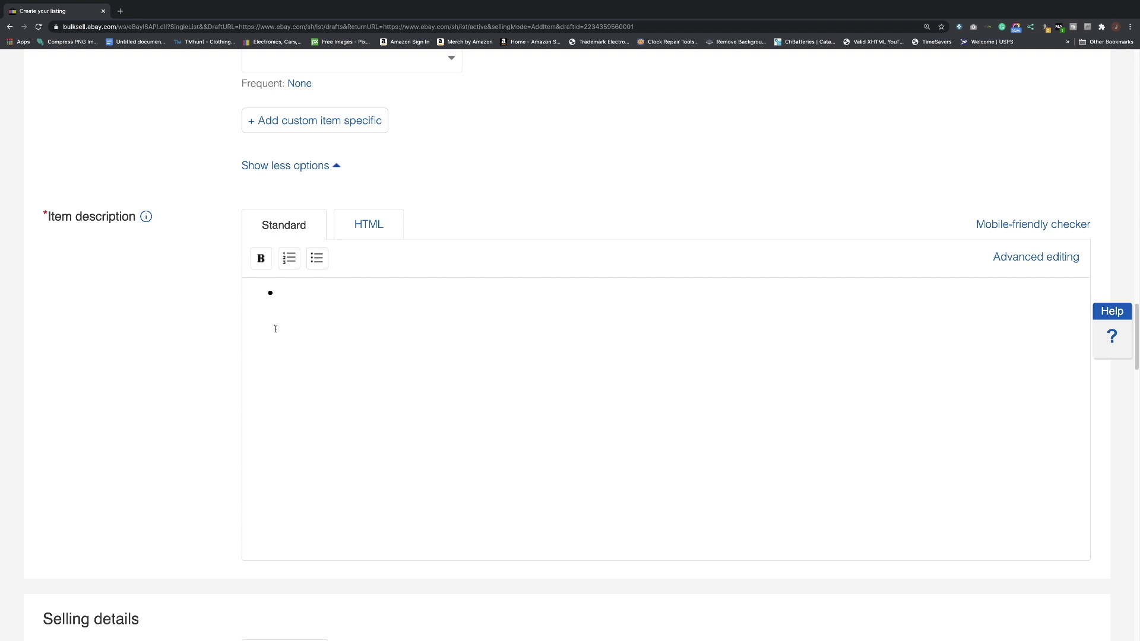
{"action": "scroll", "coordinate": [275, 329], "scroll_direction": "up", "scroll_amount": 20}
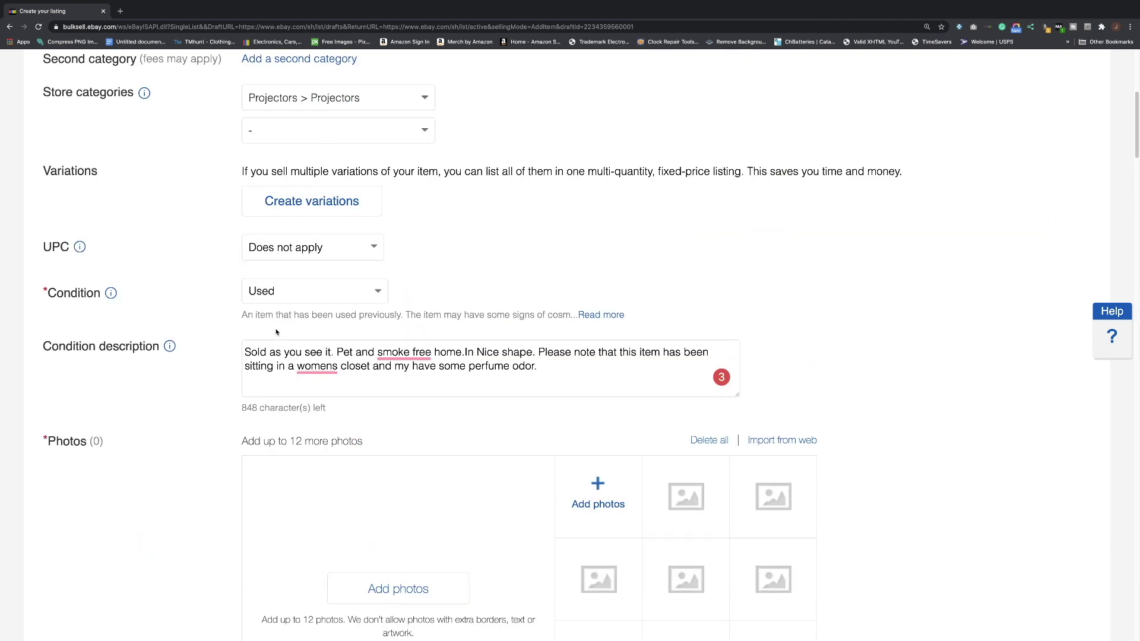
{"action": "scroll", "coordinate": [276, 332], "scroll_direction": "up", "scroll_amount": 1}
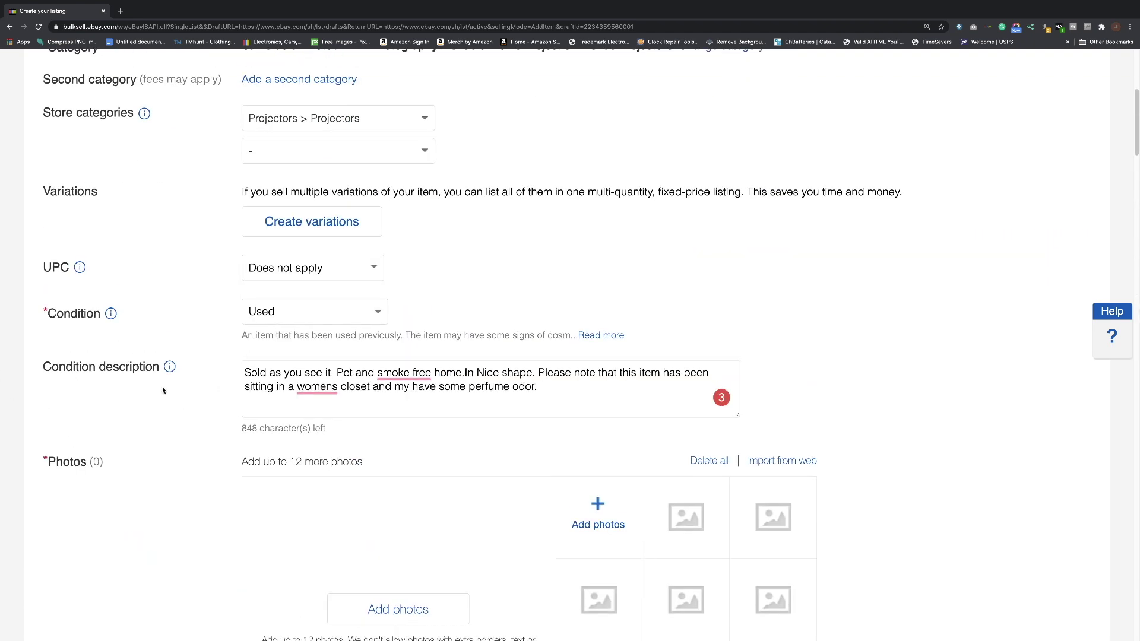
{"action": "scroll", "coordinate": [162, 390], "scroll_direction": "down", "scroll_amount": 12}
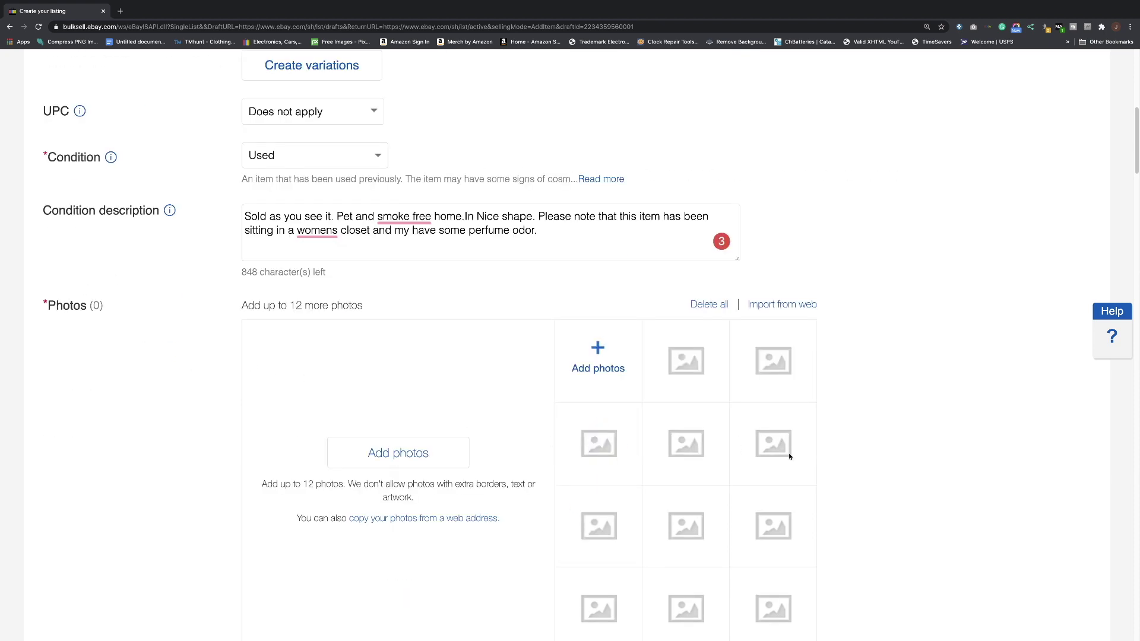
{"action": "scroll", "coordinate": [878, 429], "scroll_direction": "down", "scroll_amount": 3}
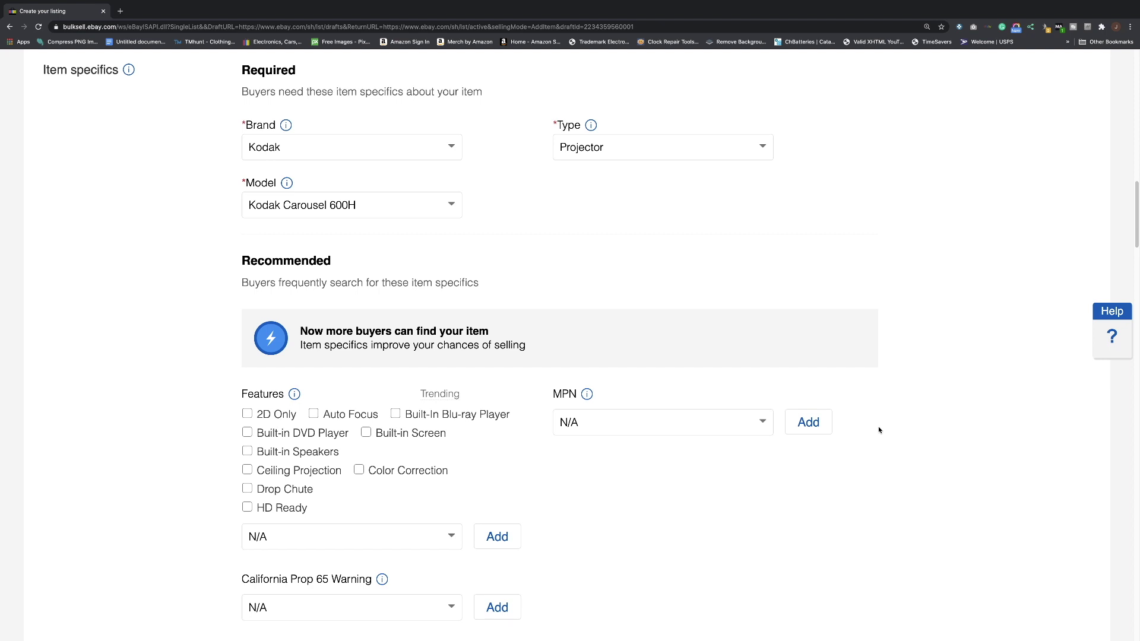
{"action": "scroll", "coordinate": [879, 430], "scroll_direction": "down", "scroll_amount": 7}
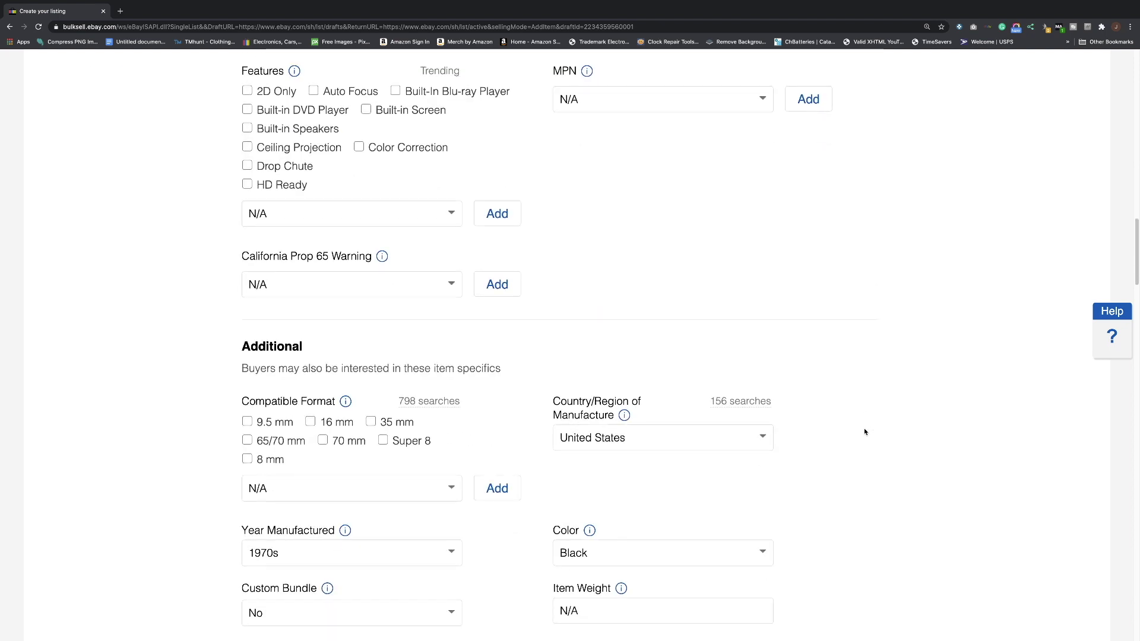
{"action": "scroll", "coordinate": [866, 434], "scroll_direction": "down", "scroll_amount": 9}
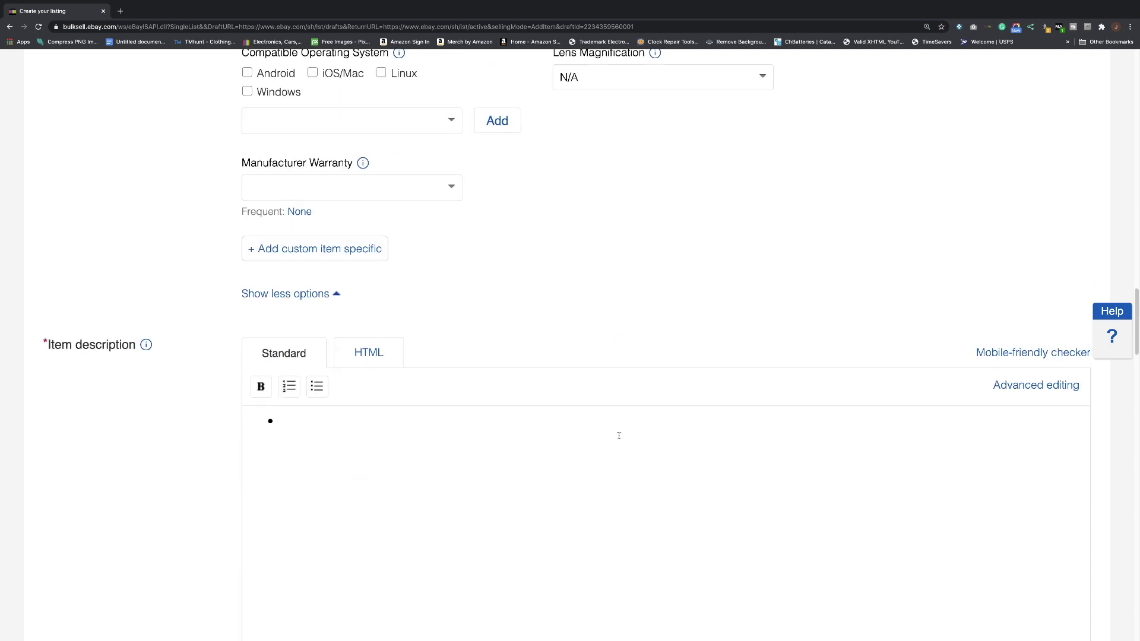
{"action": "scroll", "coordinate": [486, 476], "scroll_direction": "down", "scroll_amount": 8}
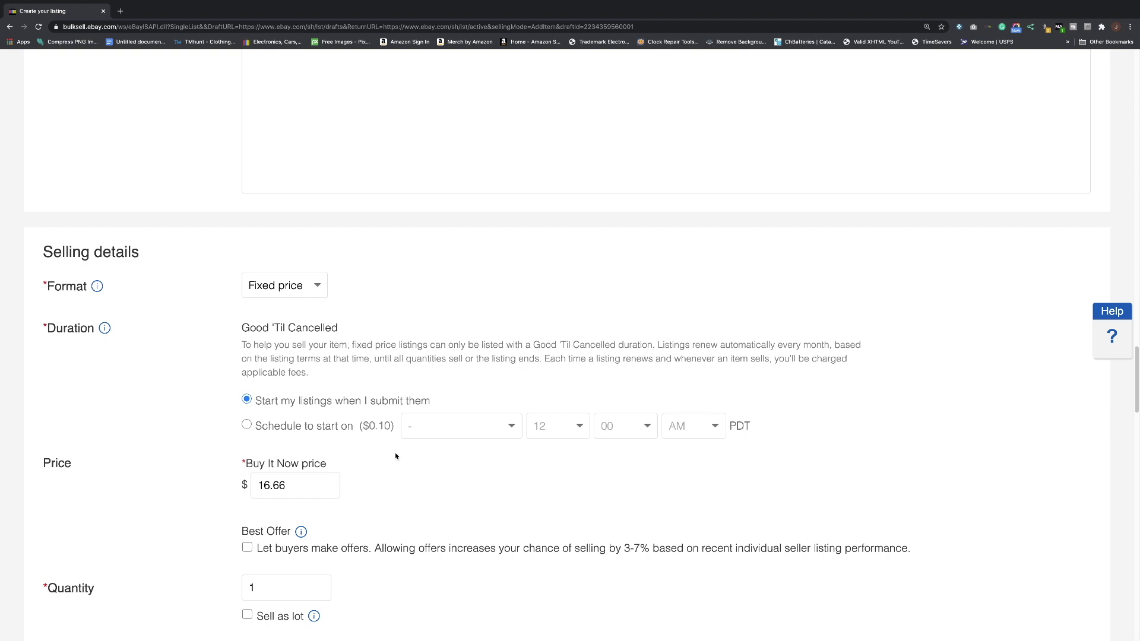
- Review the listing's selling details, return options, shipping details, promotion settings, fees and required item specifics
{"action": "scroll", "coordinate": [398, 470], "scroll_direction": "down", "scroll_amount": 2}
{"action": "scroll", "coordinate": [412, 453], "scroll_direction": "down", "scroll_amount": 4}
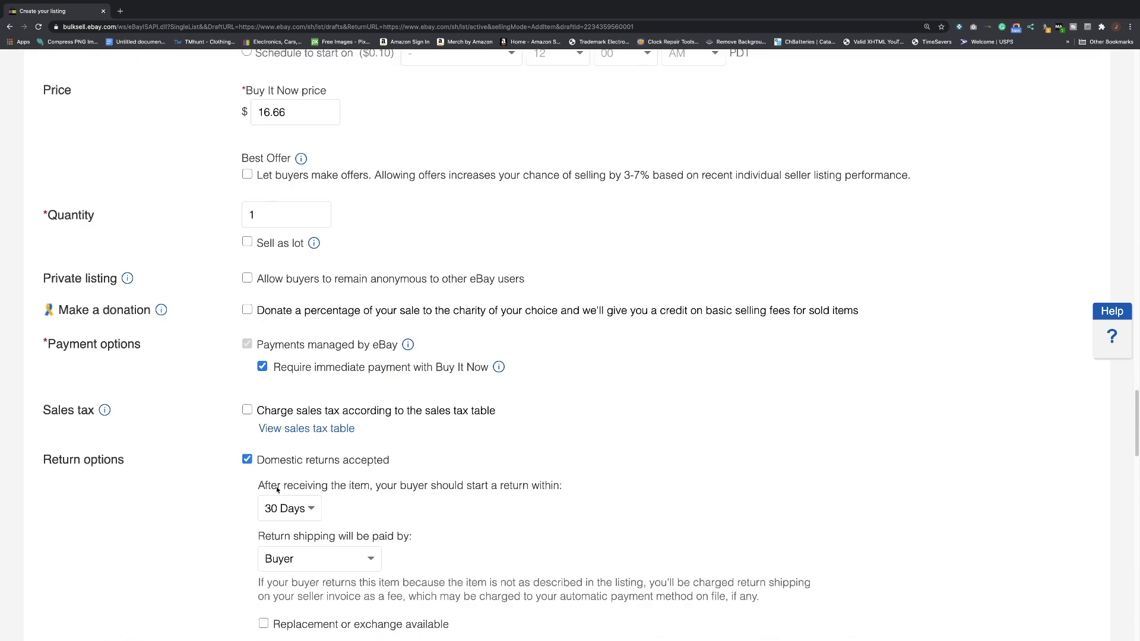
{"action": "scroll", "coordinate": [347, 384], "scroll_direction": "down", "scroll_amount": 5}
{"action": "scroll", "coordinate": [348, 388], "scroll_direction": "down", "scroll_amount": 2}
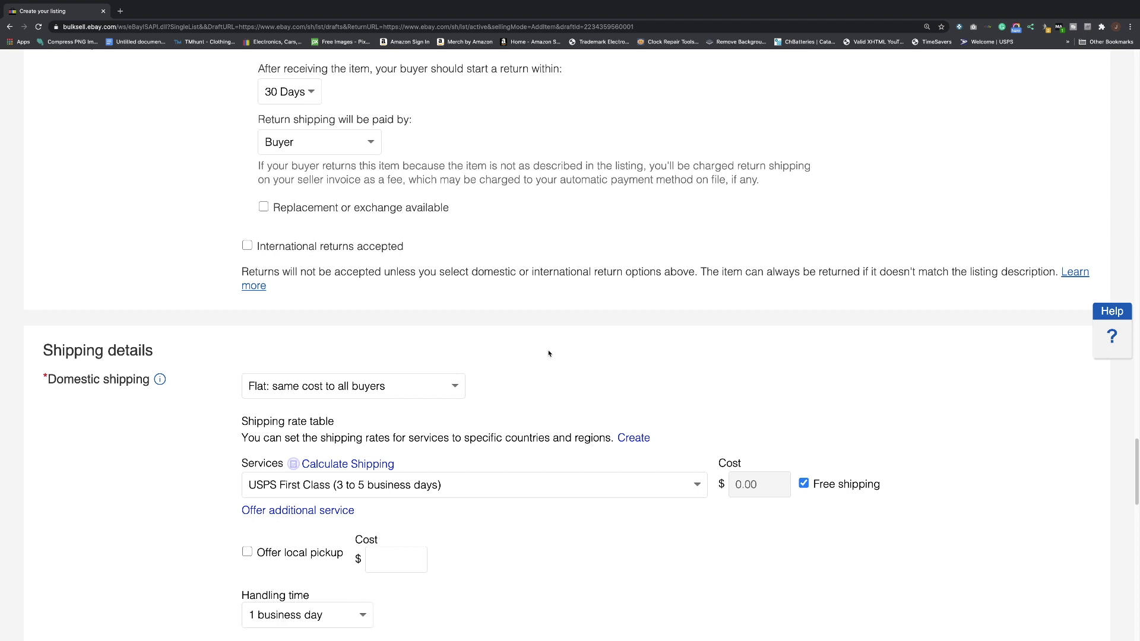
{"action": "scroll", "coordinate": [549, 354], "scroll_direction": "down", "scroll_amount": 6}
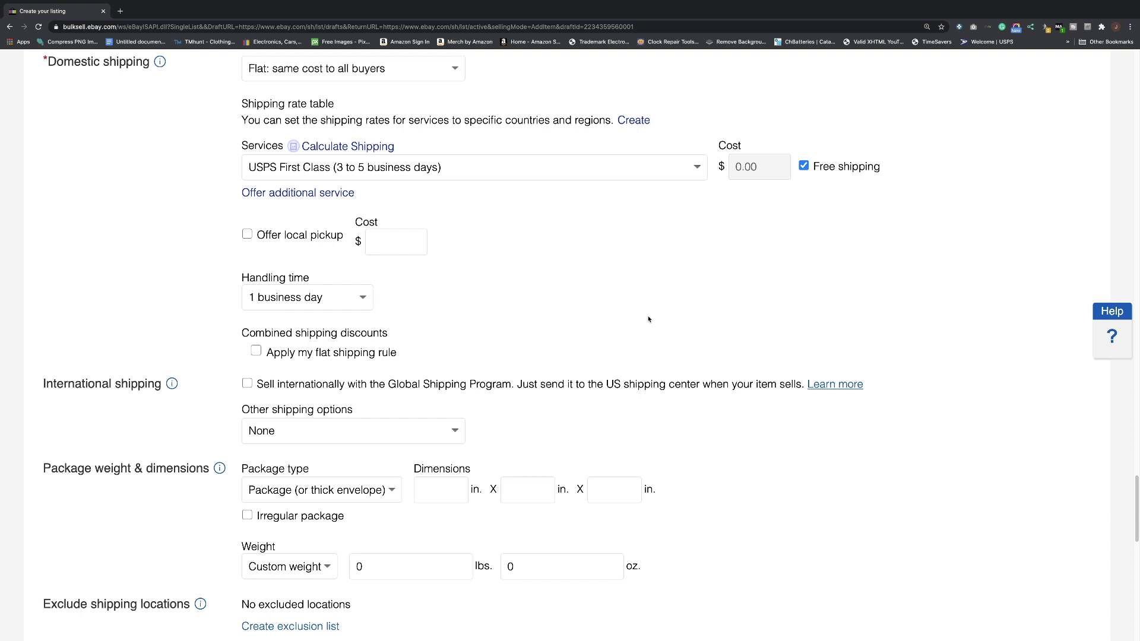
{"action": "scroll", "coordinate": [648, 319], "scroll_direction": "down", "scroll_amount": 5}
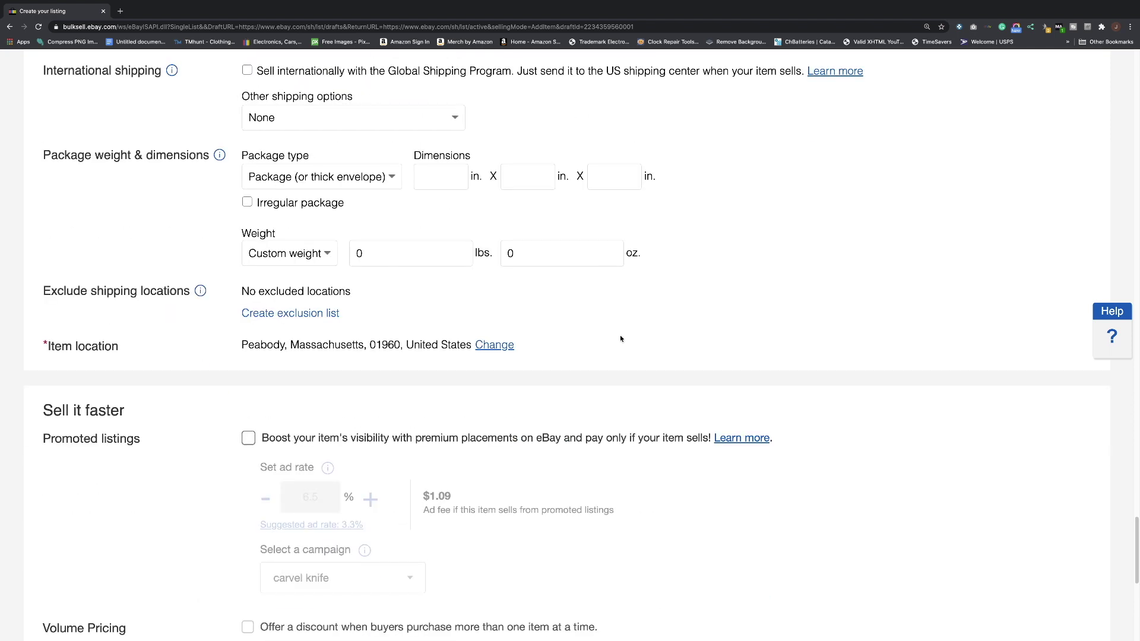
{"action": "scroll", "coordinate": [621, 339], "scroll_direction": "down", "scroll_amount": 8}
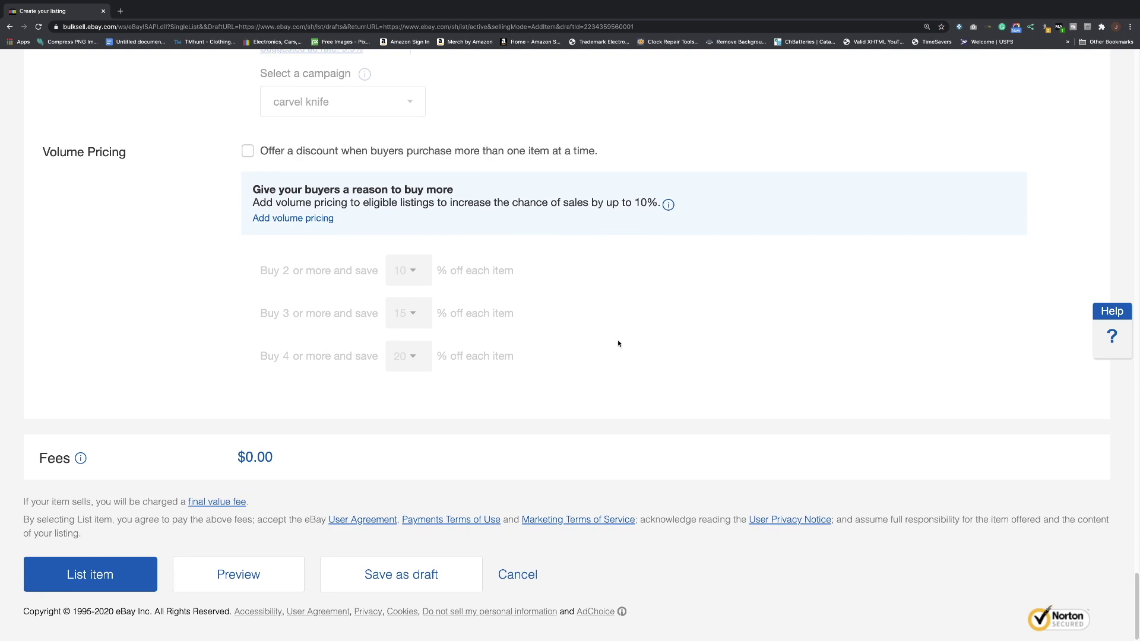
{"action": "scroll", "coordinate": [618, 343], "scroll_direction": "up", "scroll_amount": 20}
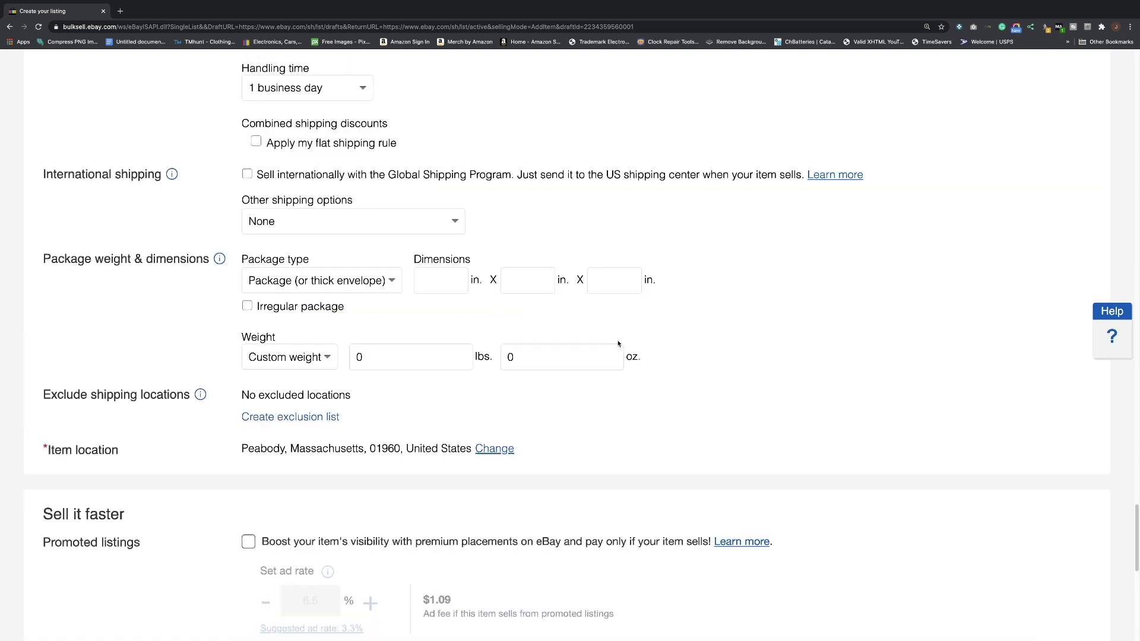
{"action": "scroll", "coordinate": [618, 343], "scroll_direction": "up", "scroll_amount": 20}
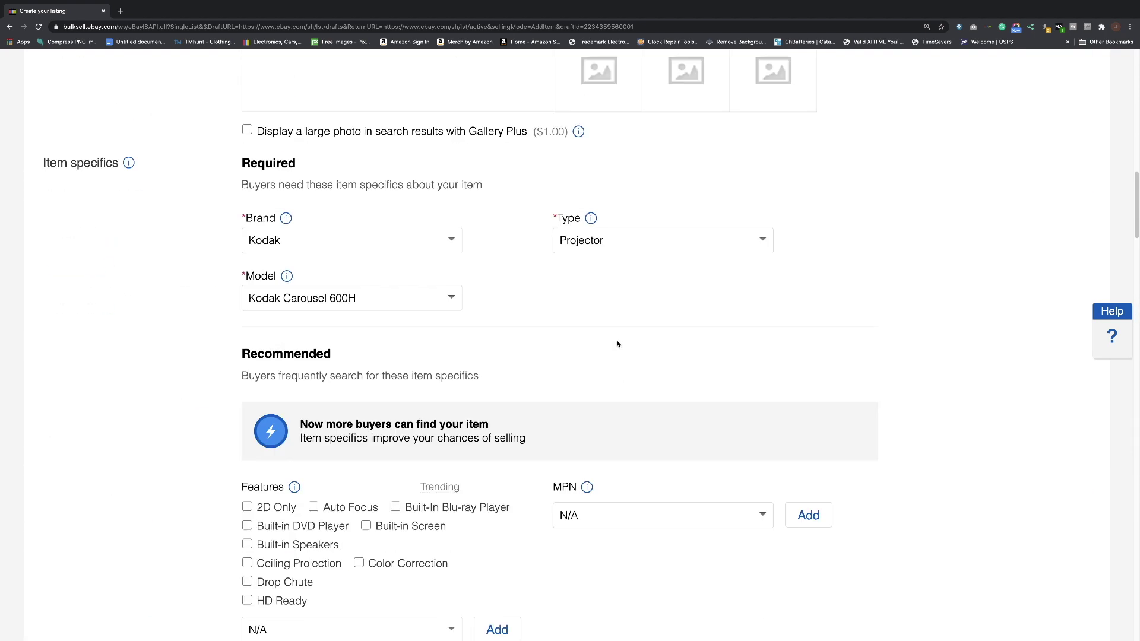
{"action": "scroll", "coordinate": [606, 348], "scroll_direction": "down", "scroll_amount": 9}
{"action": "scroll", "coordinate": [606, 349], "scroll_direction": "down", "scroll_amount": 9}
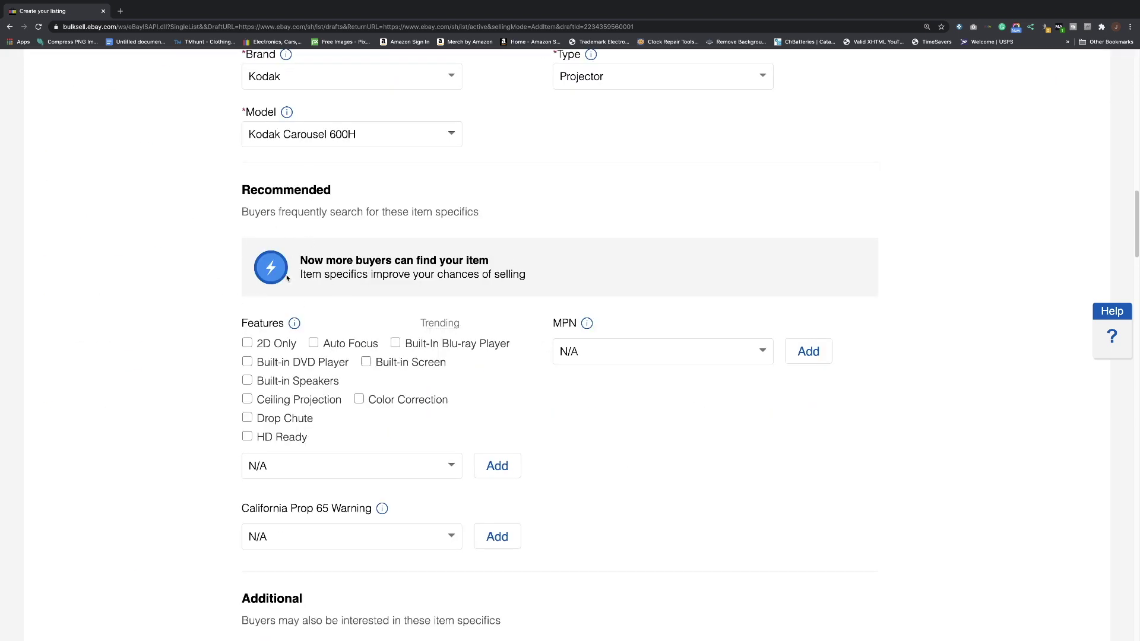
- Change the listing's category to Cameras & Photo > Vintage Movie & Photography > Vintage Parts & Accessories
{"action": "scroll", "coordinate": [287, 277], "scroll_direction": "up", "scroll_amount": 20}
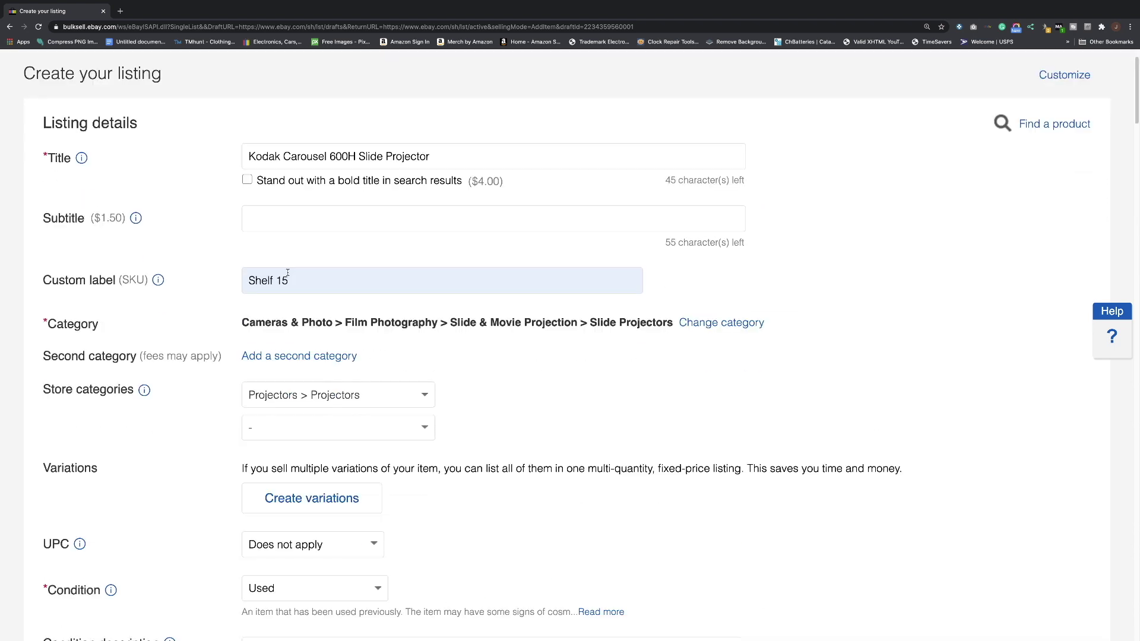
{"action": "left_click", "coordinate": [706, 323]}
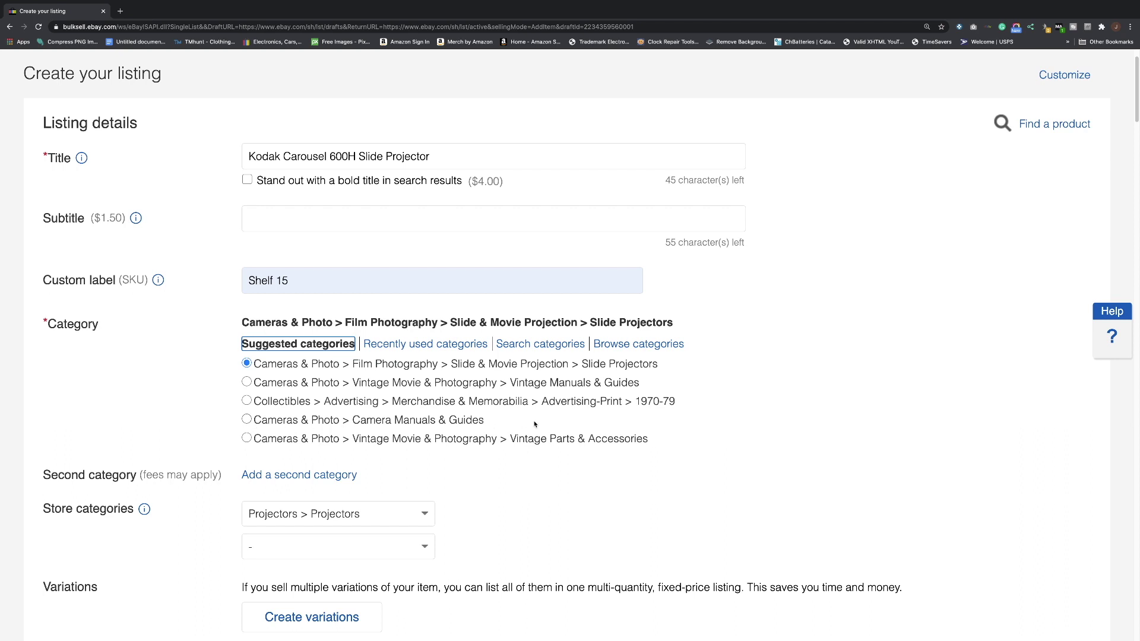
{"action": "left_click", "coordinate": [249, 439]}
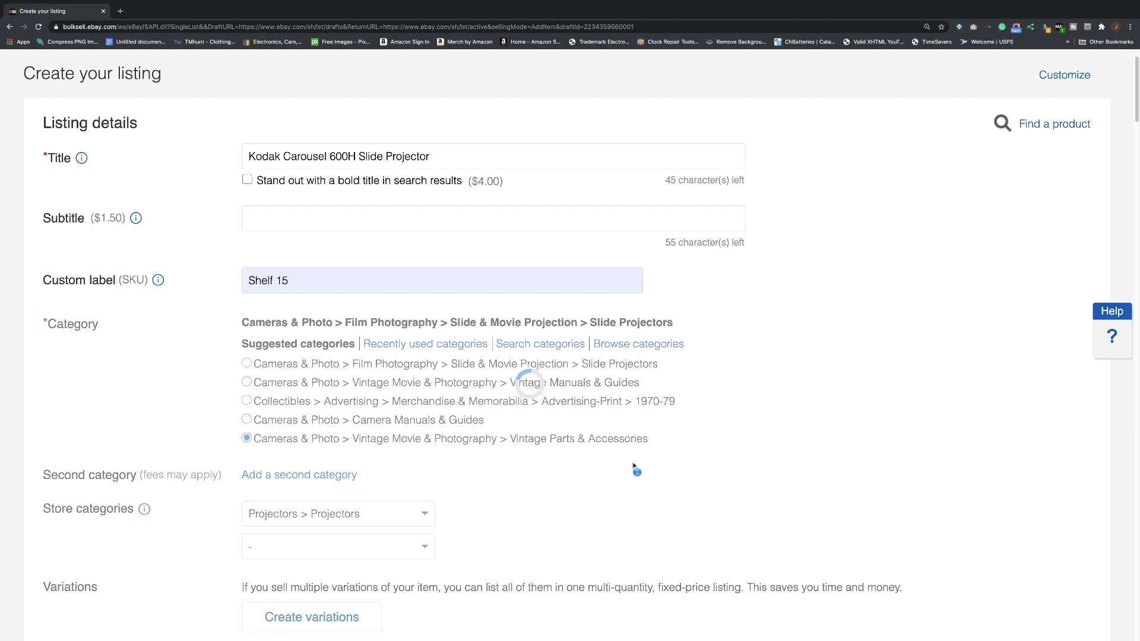
- Examine how the recommended and additional item specifics, category and condition are set up under the new category
{"action": "scroll", "coordinate": [633, 466], "scroll_direction": "down", "scroll_amount": 15}
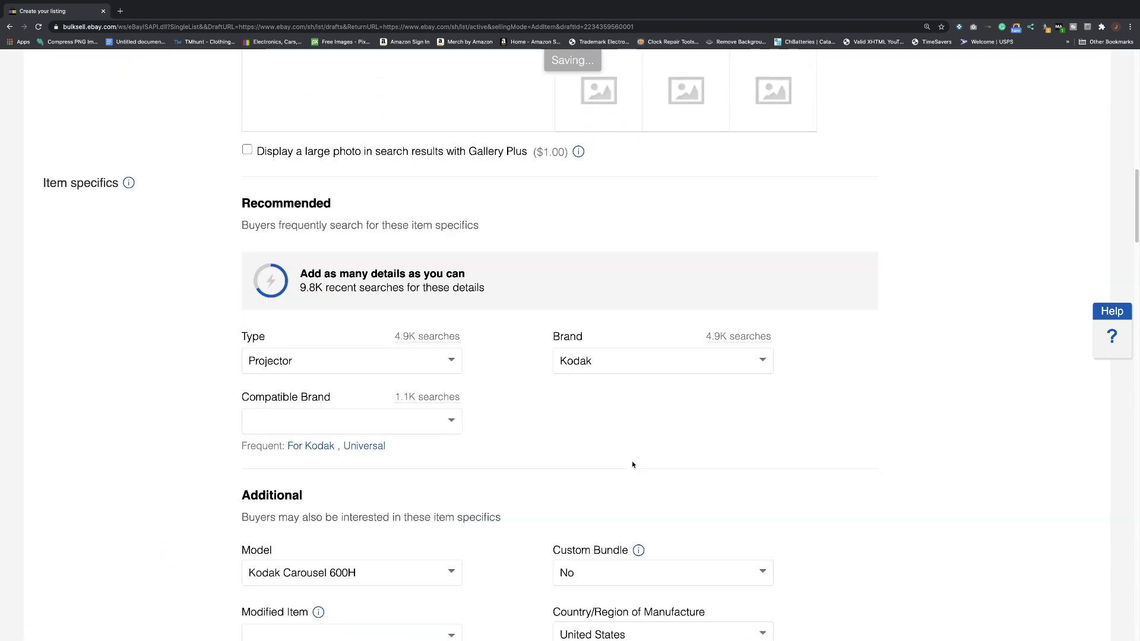
{"action": "scroll", "coordinate": [632, 464], "scroll_direction": "down", "scroll_amount": 1}
{"action": "scroll", "coordinate": [356, 443], "scroll_direction": "down", "scroll_amount": 3}
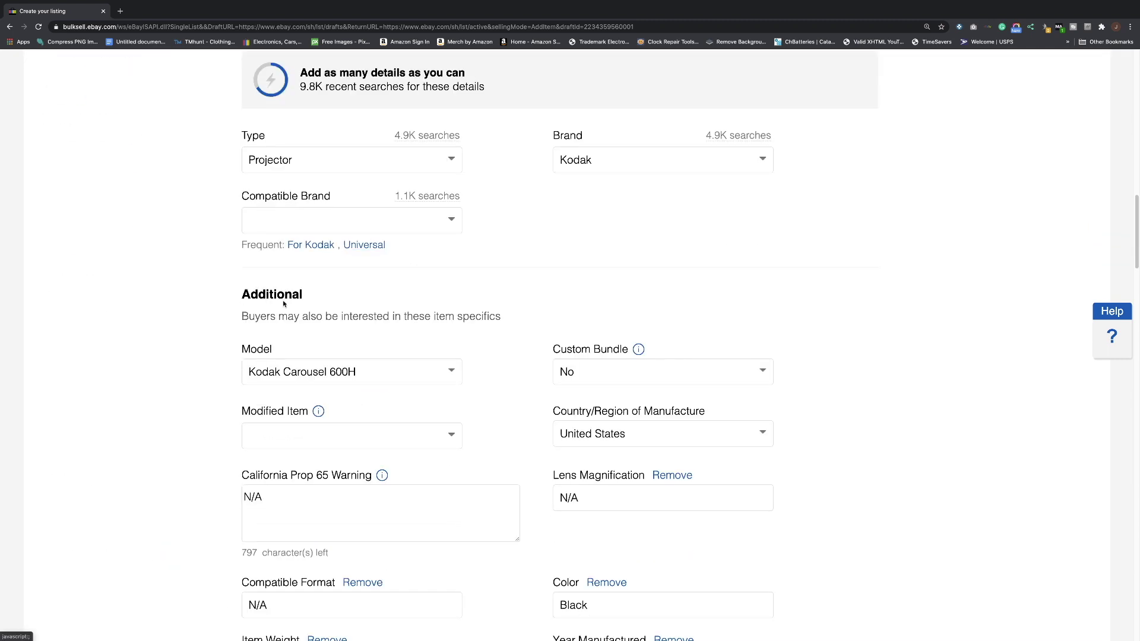
{"action": "scroll", "coordinate": [304, 426], "scroll_direction": "down", "scroll_amount": 5}
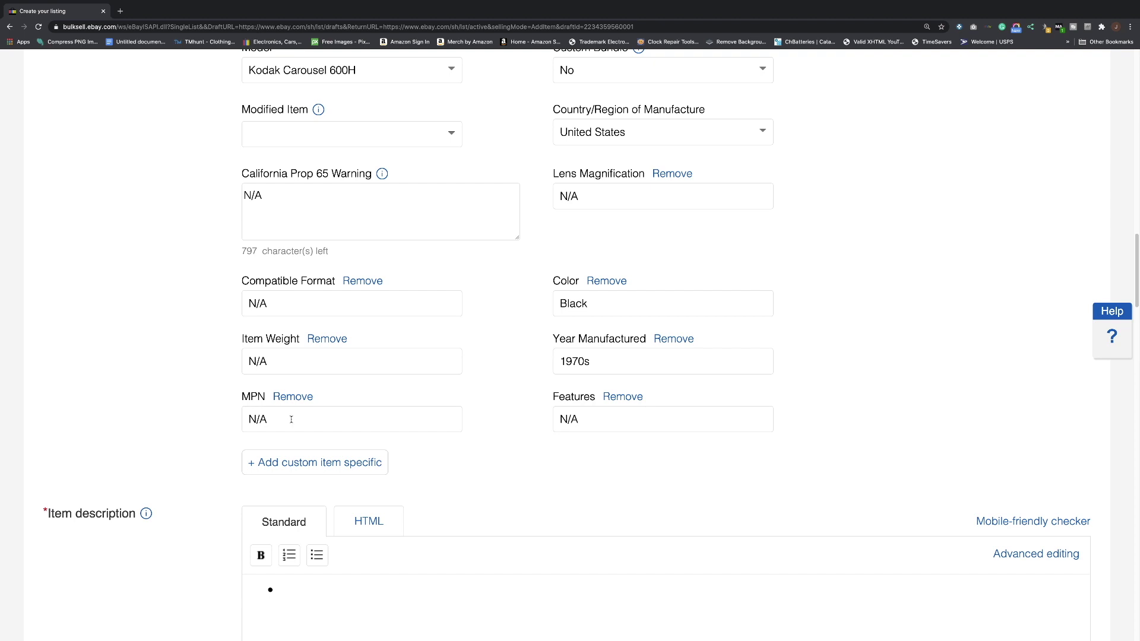
{"action": "scroll", "coordinate": [291, 419], "scroll_direction": "up", "scroll_amount": 8}
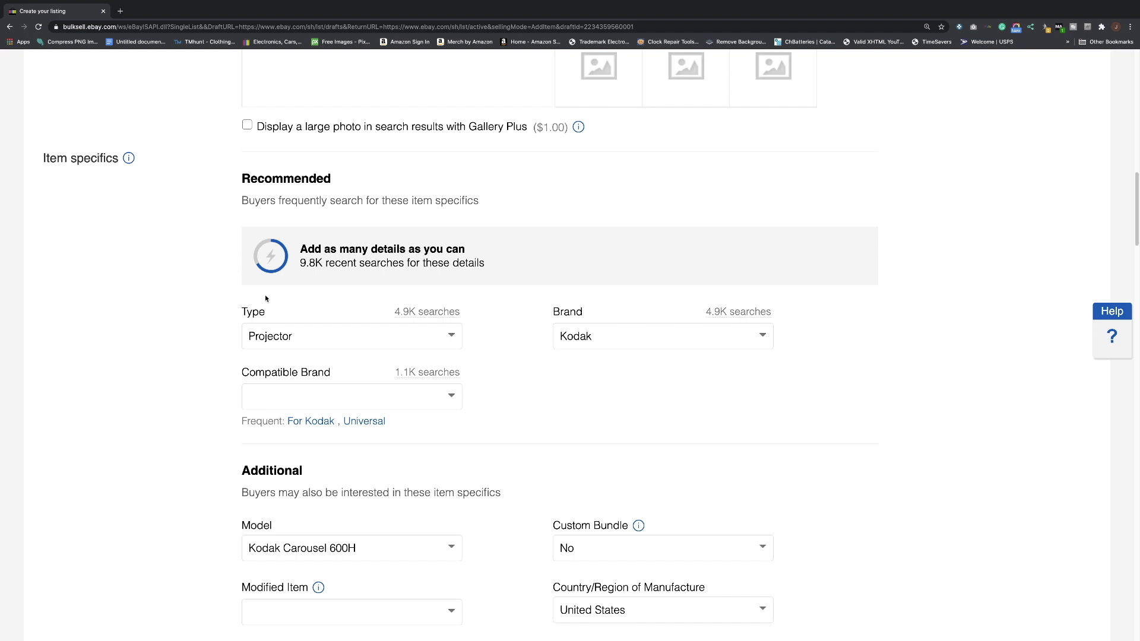
{"action": "scroll", "coordinate": [264, 294], "scroll_direction": "up", "scroll_amount": 15}
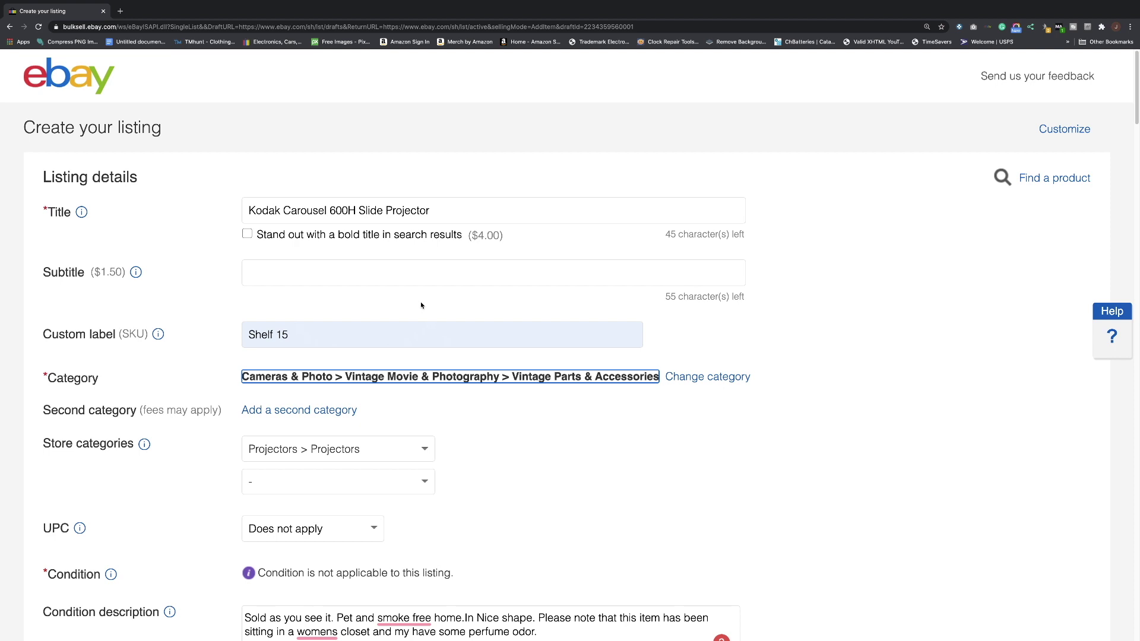
{"action": "scroll", "coordinate": [421, 305], "scroll_direction": "down", "scroll_amount": 20}
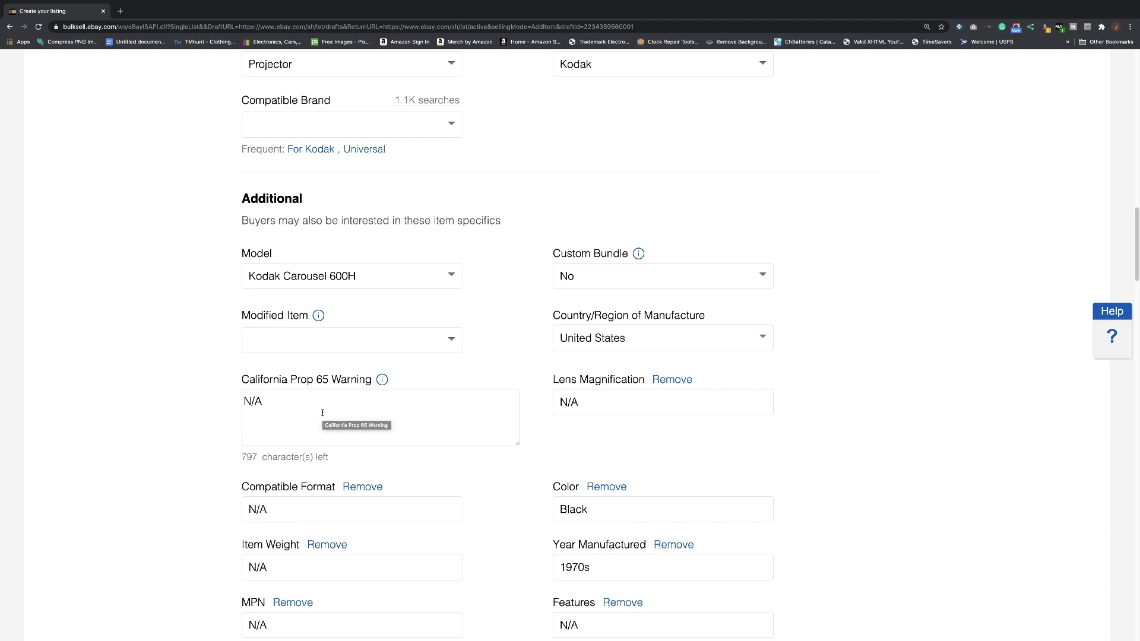
{"action": "scroll", "coordinate": [323, 412], "scroll_direction": "up", "scroll_amount": 8}
{"action": "scroll", "coordinate": [329, 413], "scroll_direction": "down", "scroll_amount": 2}
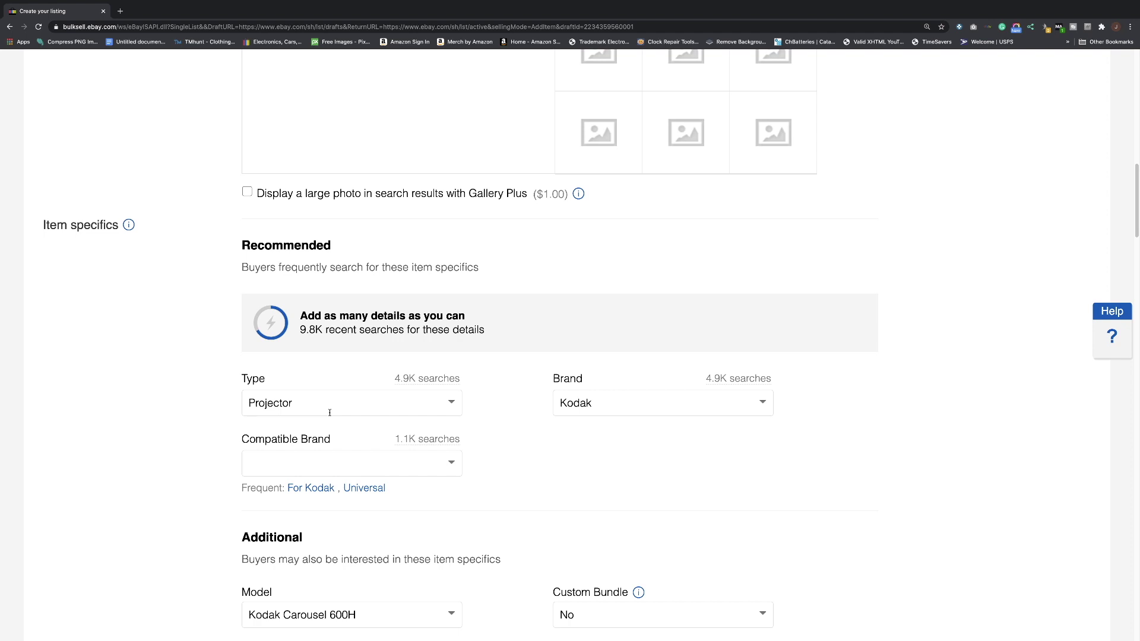
{"action": "scroll", "coordinate": [319, 256], "scroll_direction": "down", "scroll_amount": 13}
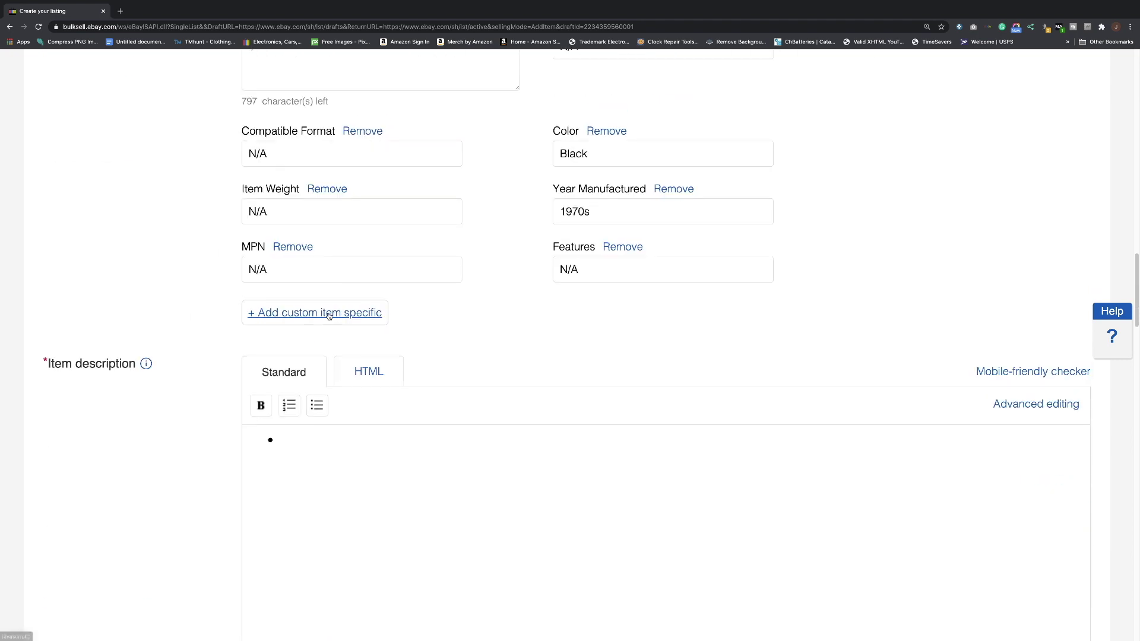
- Open the form for adding a custom item specific, close it without adding one and return to the recommended specifics
{"action": "left_click", "coordinate": [330, 314]}
{"action": "left_click", "coordinate": [667, 409]}
{"action": "scroll", "coordinate": [331, 388], "scroll_direction": "up", "scroll_amount": 3}
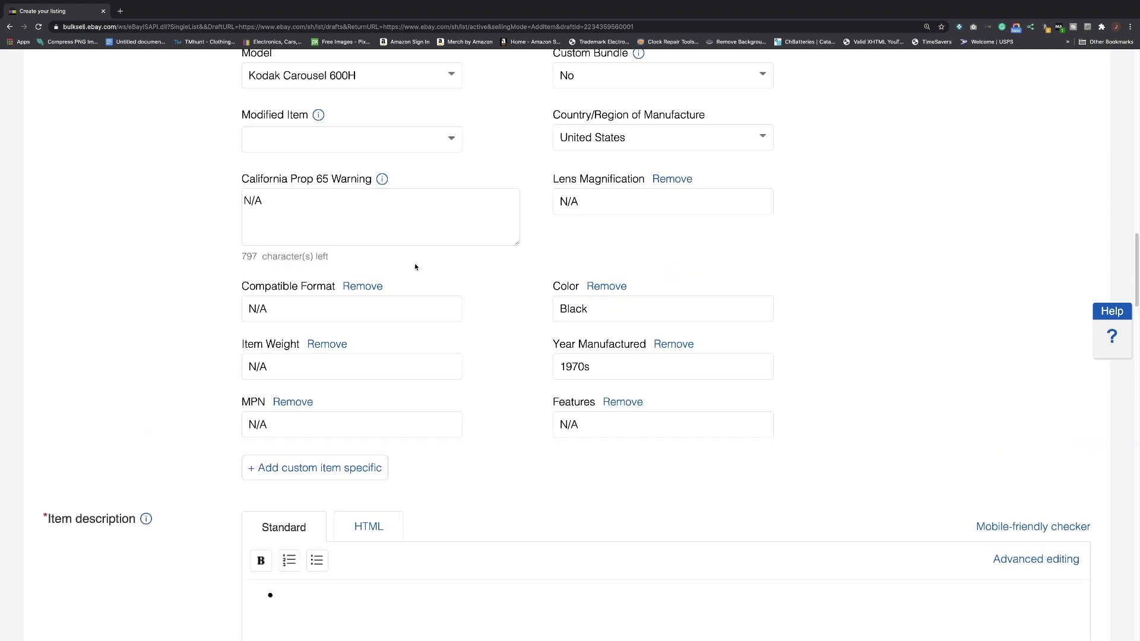
{"action": "scroll", "coordinate": [324, 320], "scroll_direction": "up", "scroll_amount": 20}
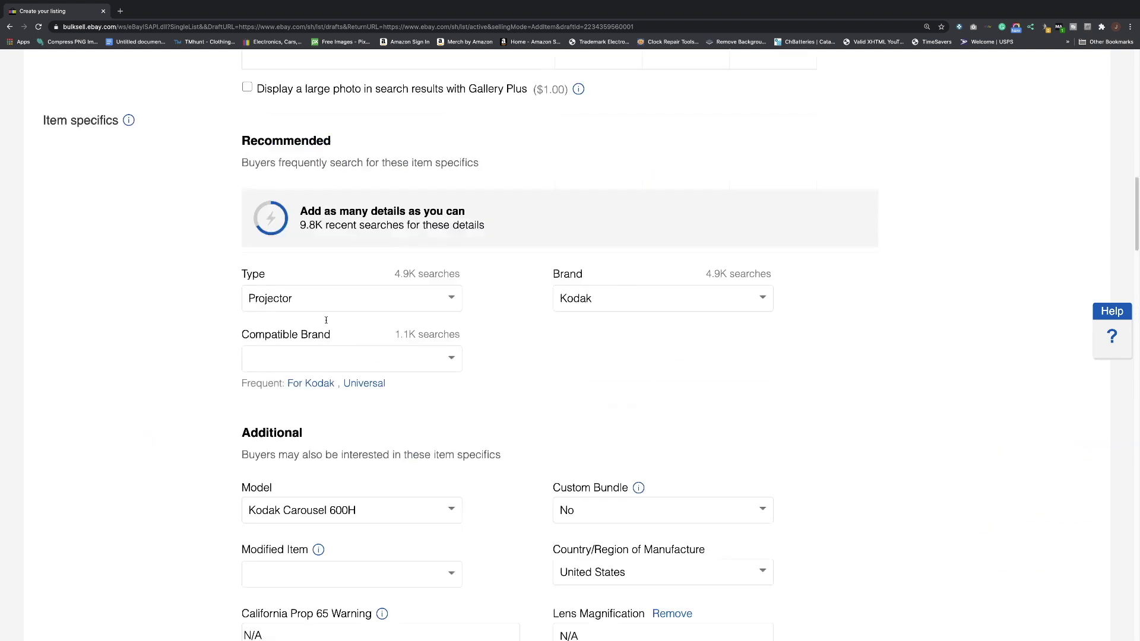